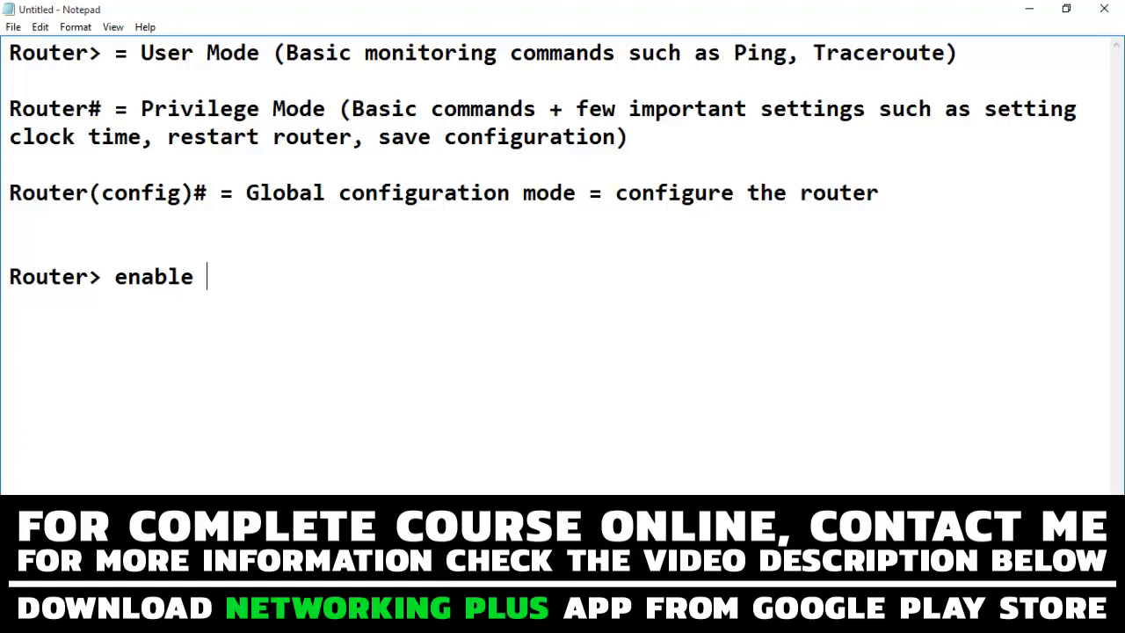
Step: Annotate the "Router> enable" line with the note "(enable the privilege mode)"
type("()")
key("Left")
type("enable ")
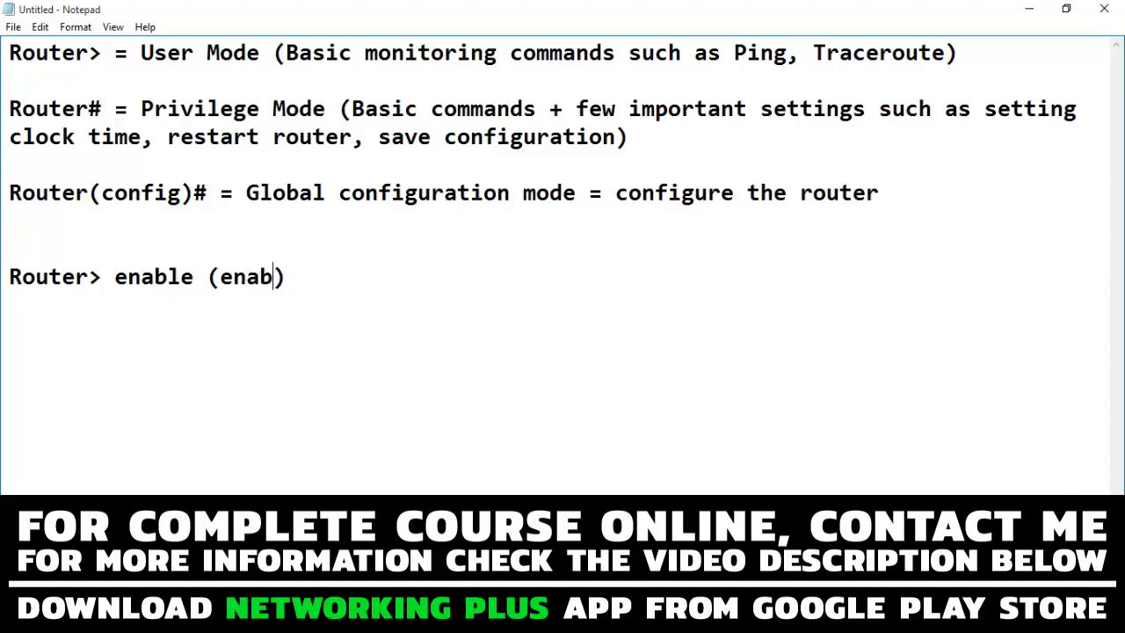
type("the privil")
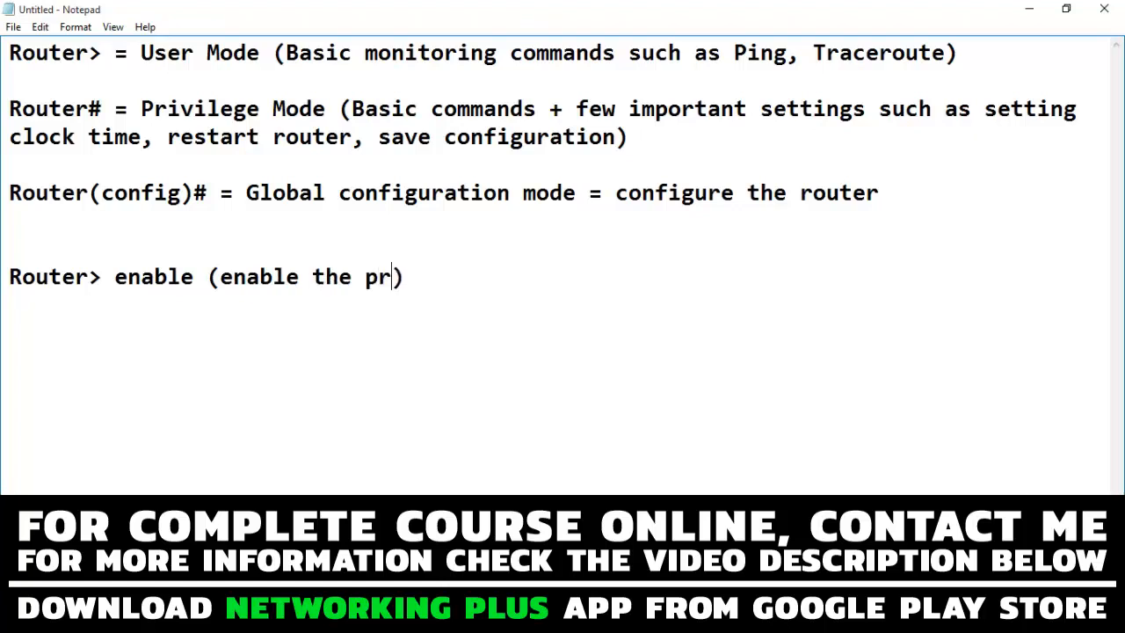
type("eg")
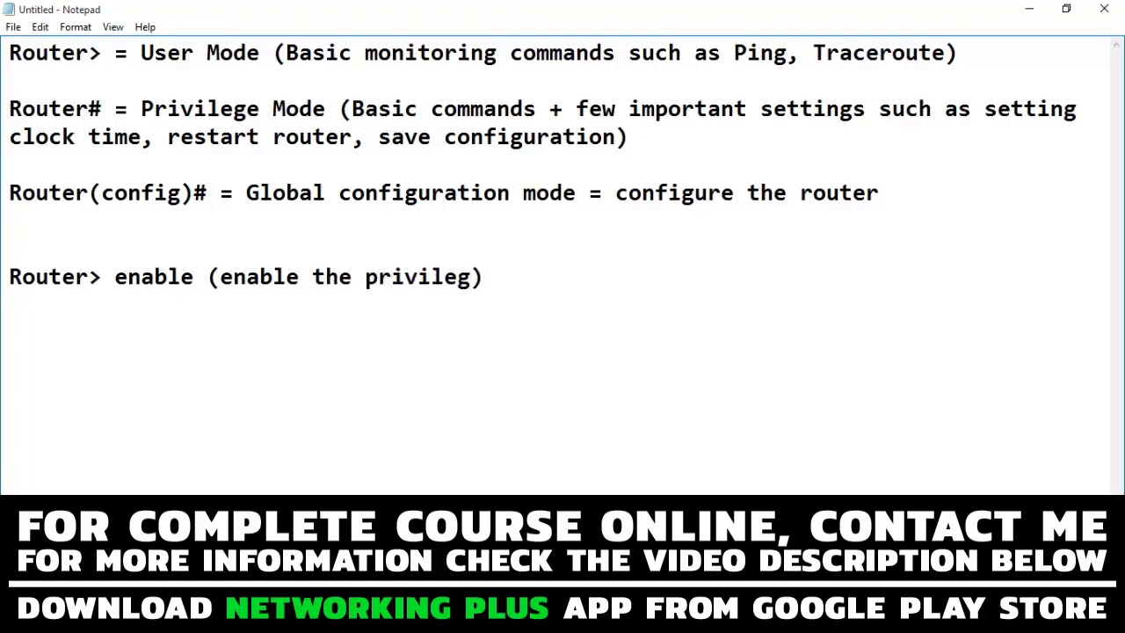
type("e mode")
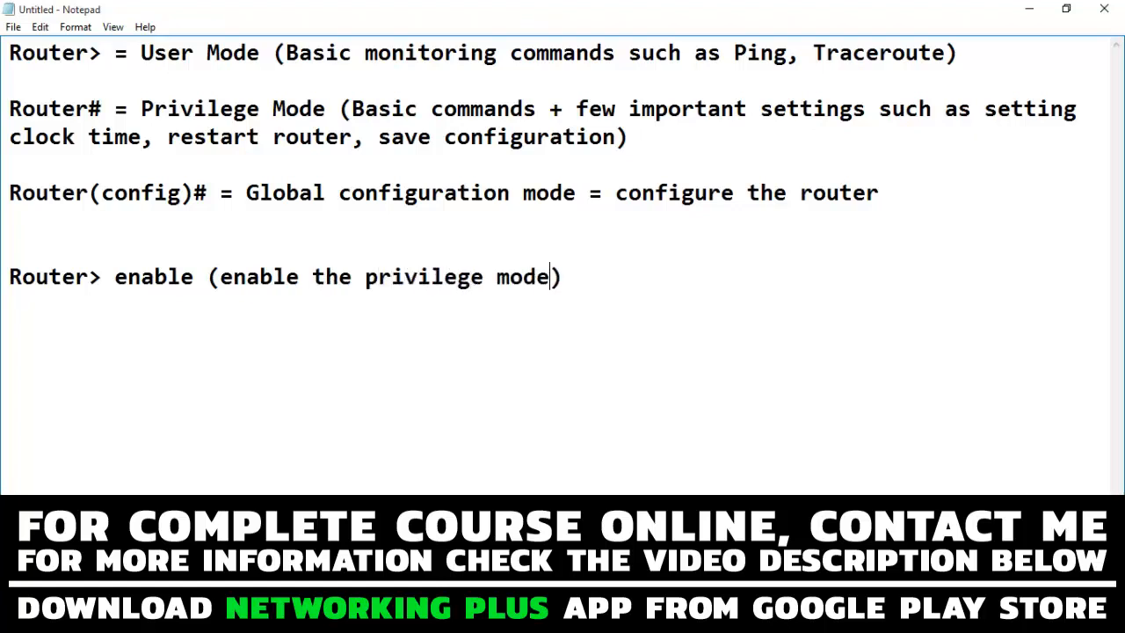
key("Right")
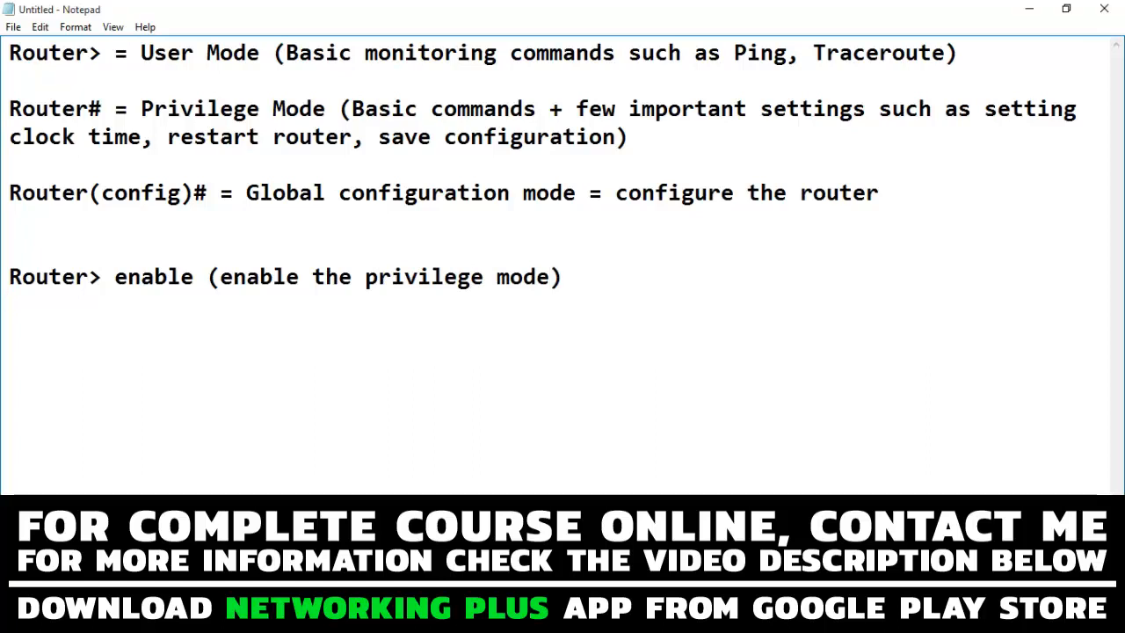
Step: Add the line "Router# configure terminal (enables the global configuration mode)" below the enable line
type("Router")
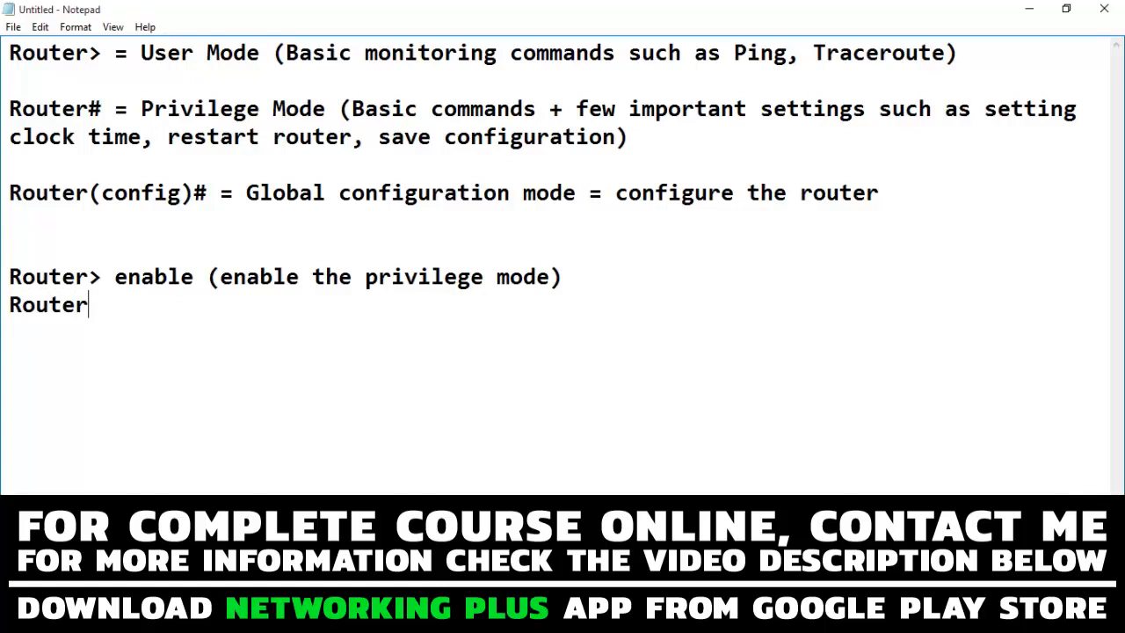
type("#")
type("configure termi")
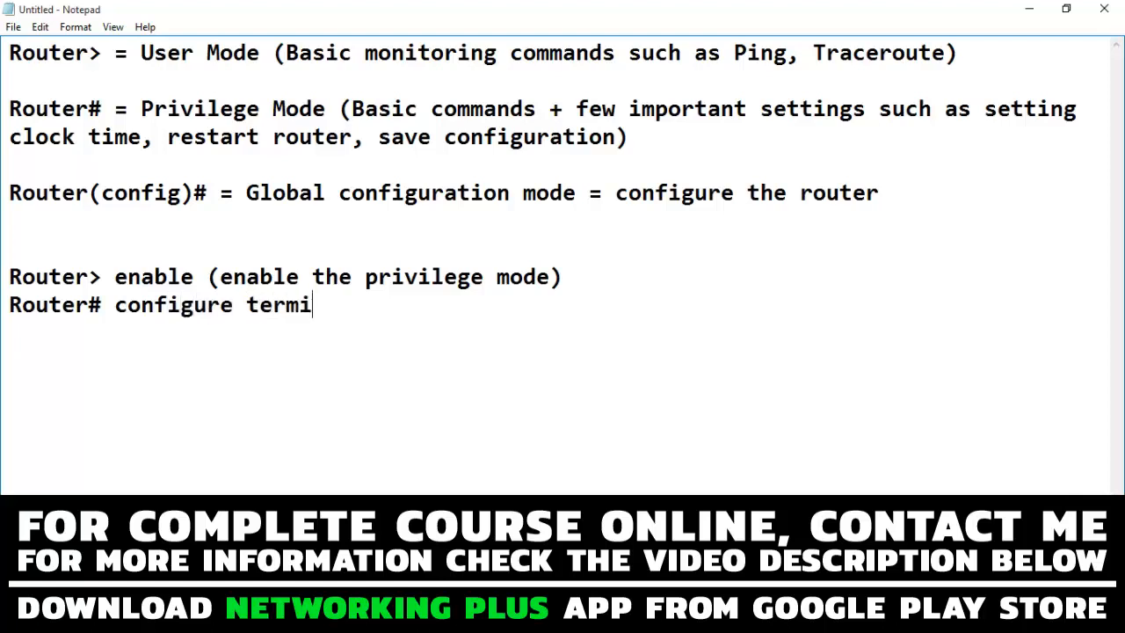
type("nal ()")
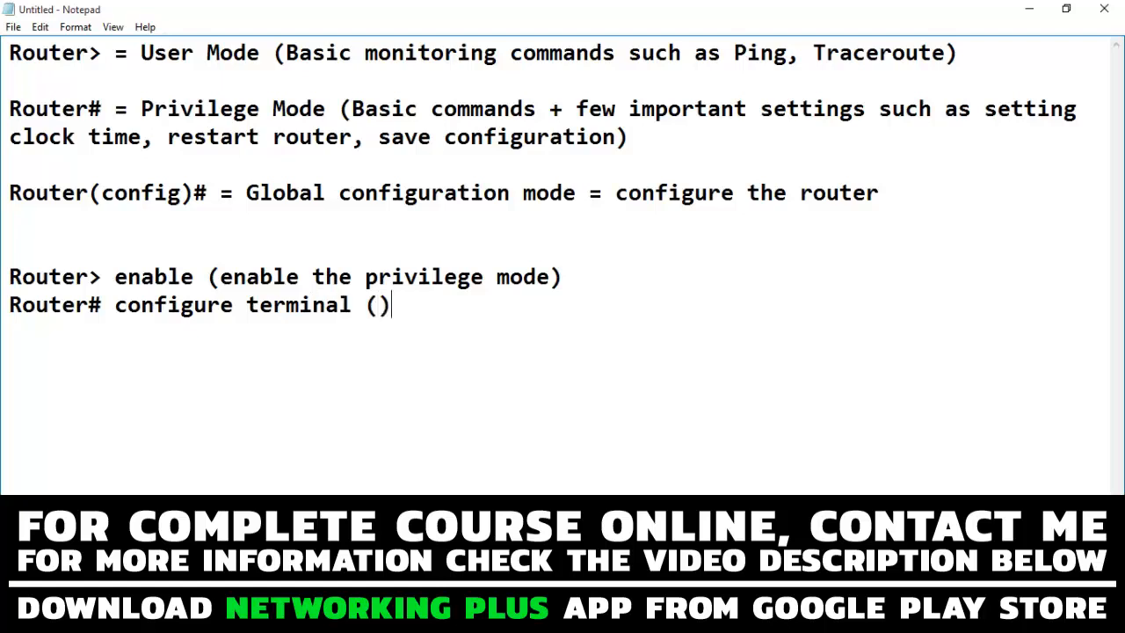
type("enables the p")
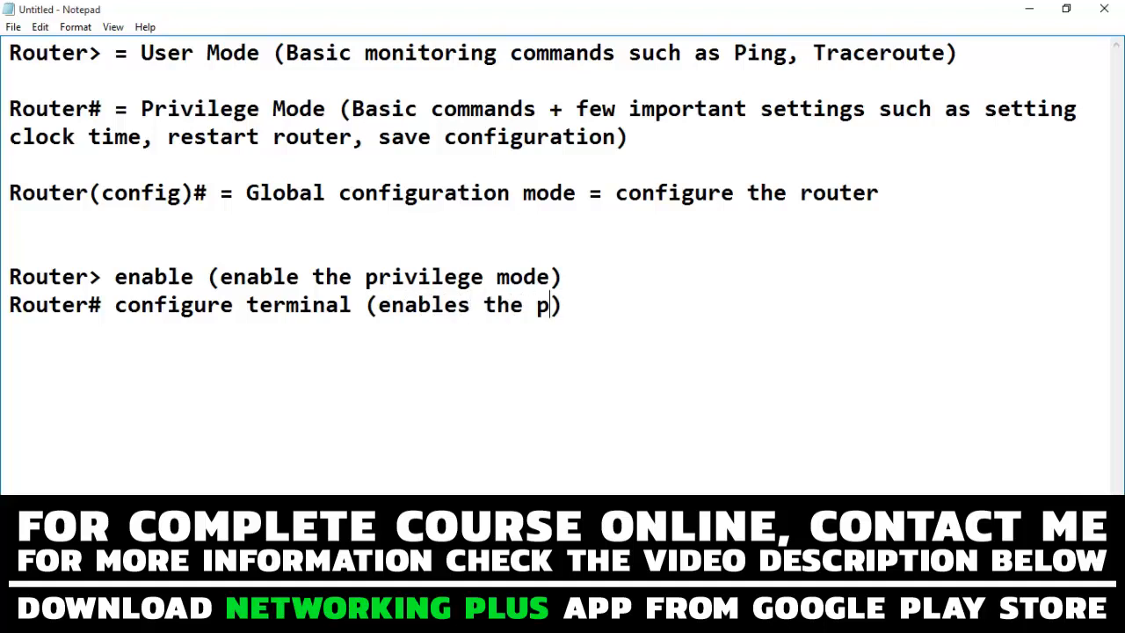
key("BackSpace")
type("global c")
type("onfigu")
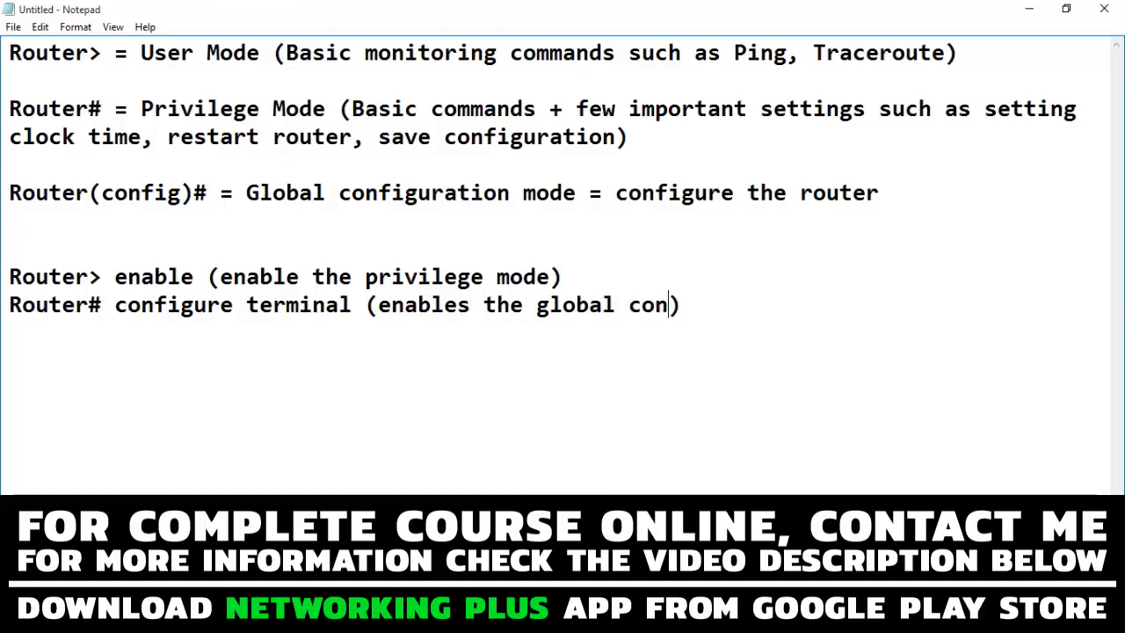
type("ration mode")
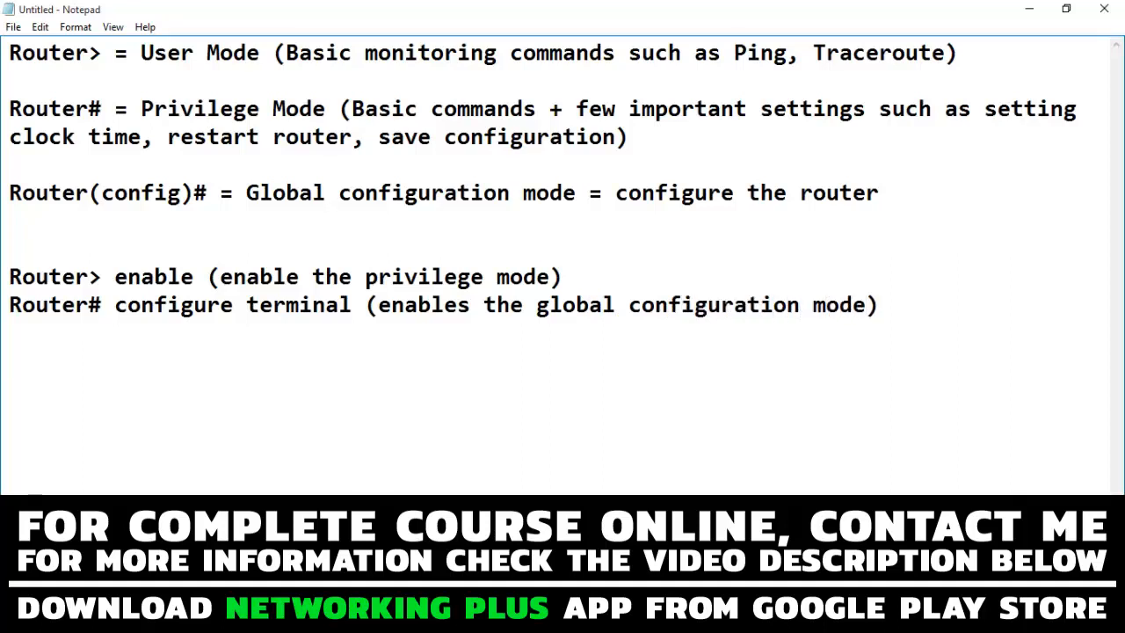
key("End")
left_click_drag(116, 305, 356, 305)
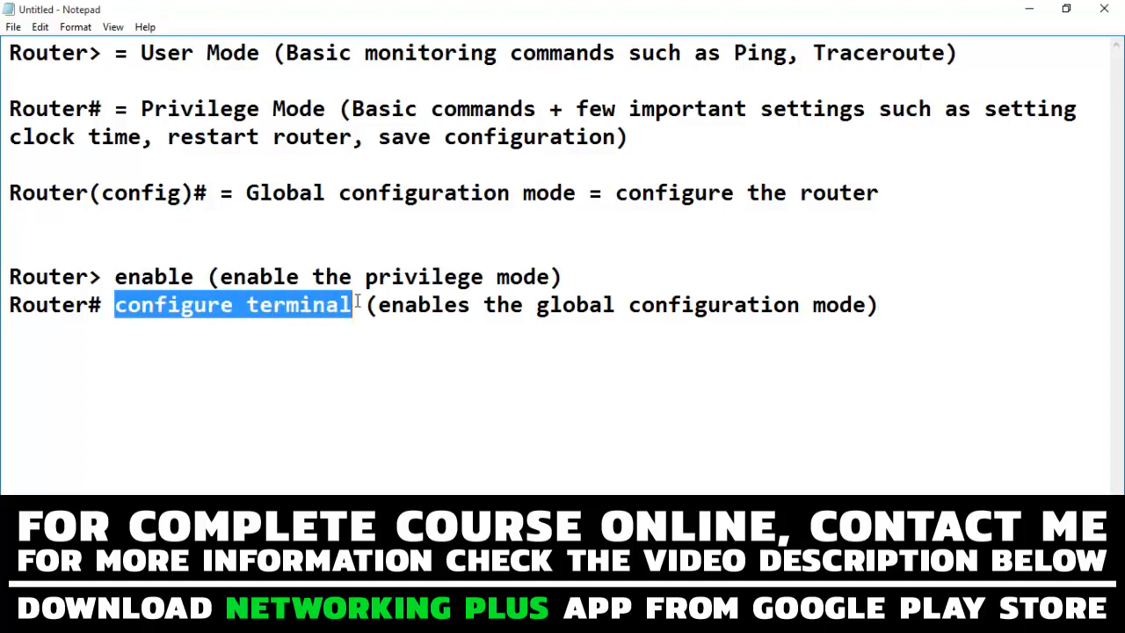
left_click(895, 308)
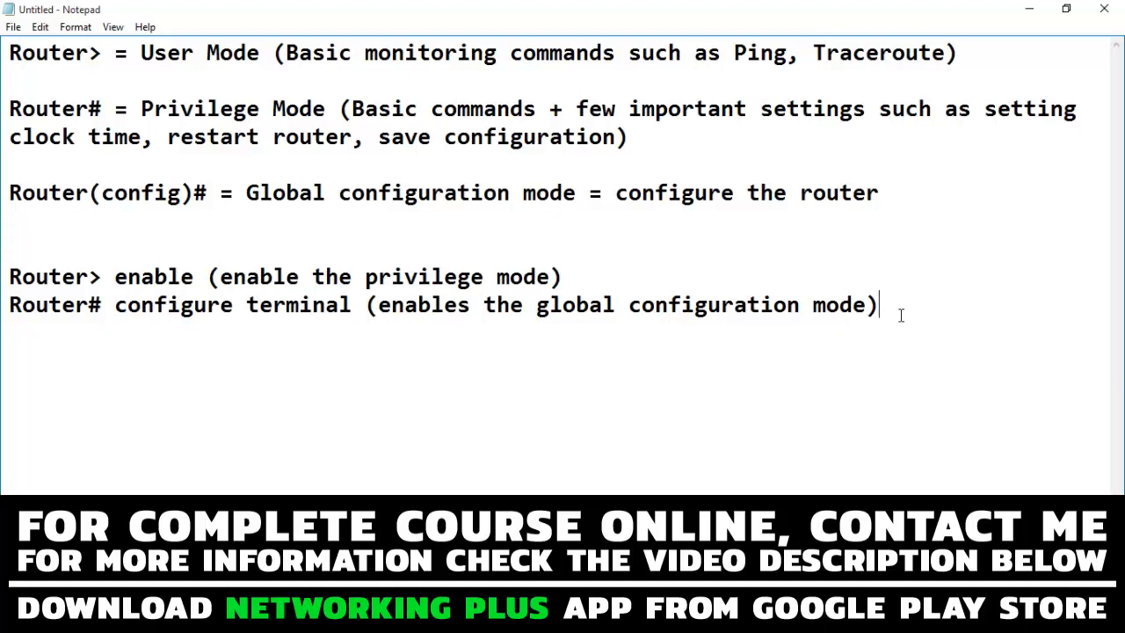
Step: Add a new line reading "Router(config)# exit" below the configure terminal line
key("Return")
type("Router")
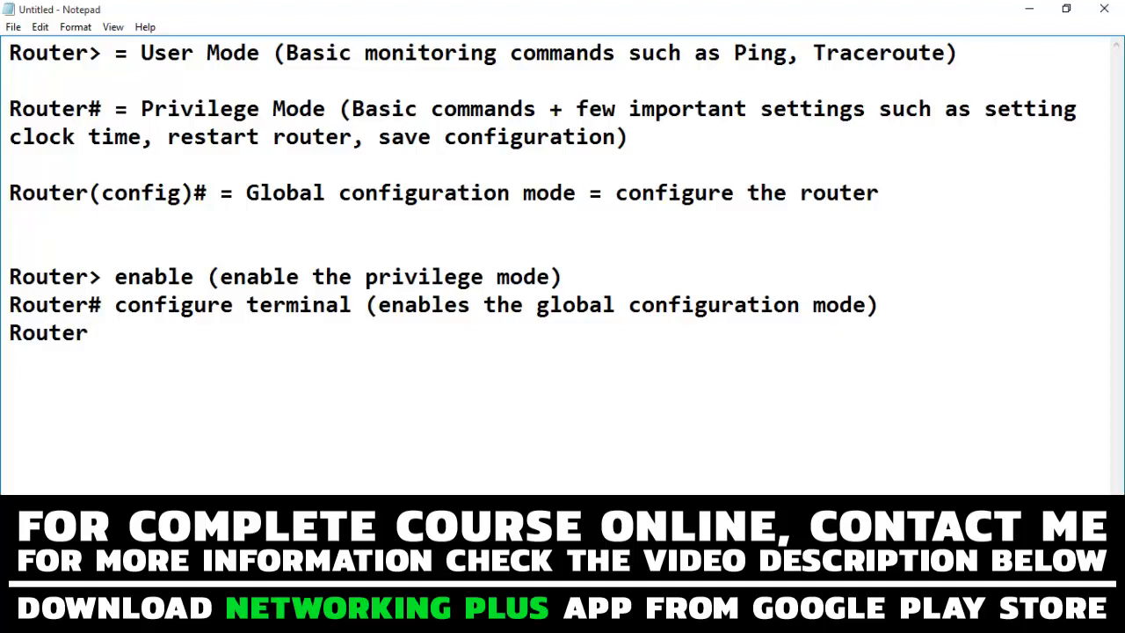
type("()")
key("Left")
type("config")
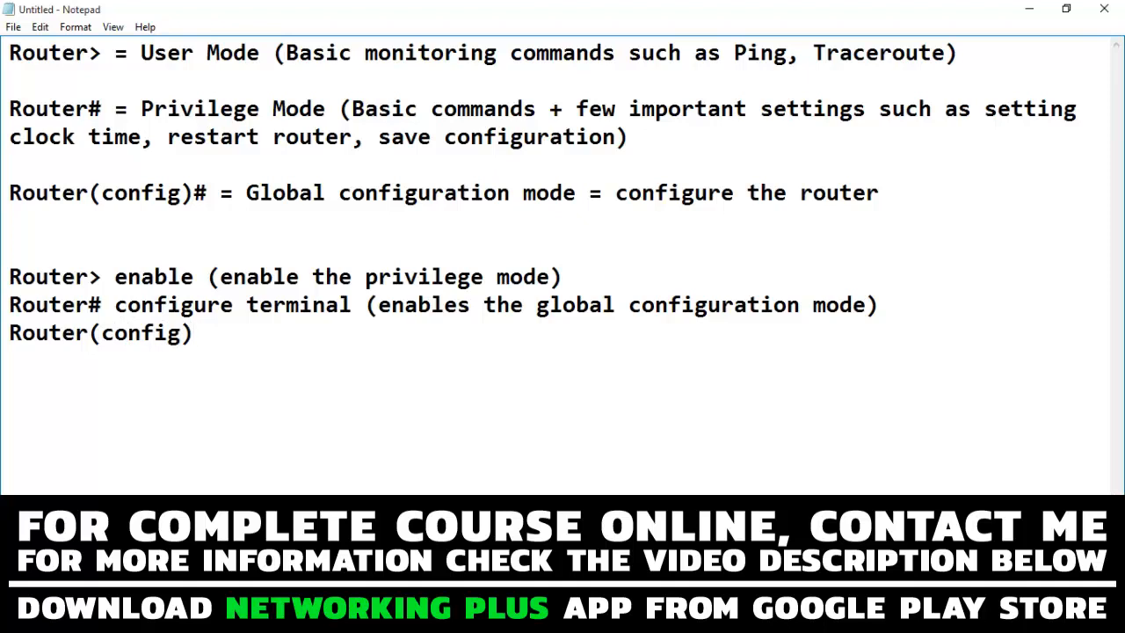
key("Right")
type("#")
type("exit")
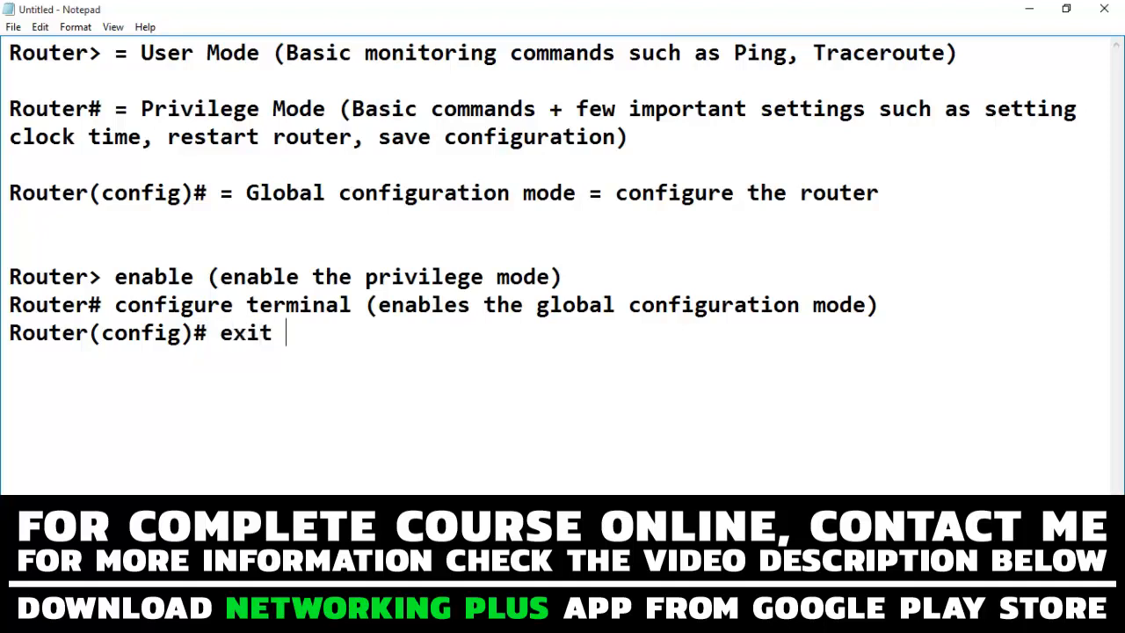
Step: Annotate the exit command with the note "(it is used to get in previous mode)"
type(" ()")
key("Left")
type("it is used ")
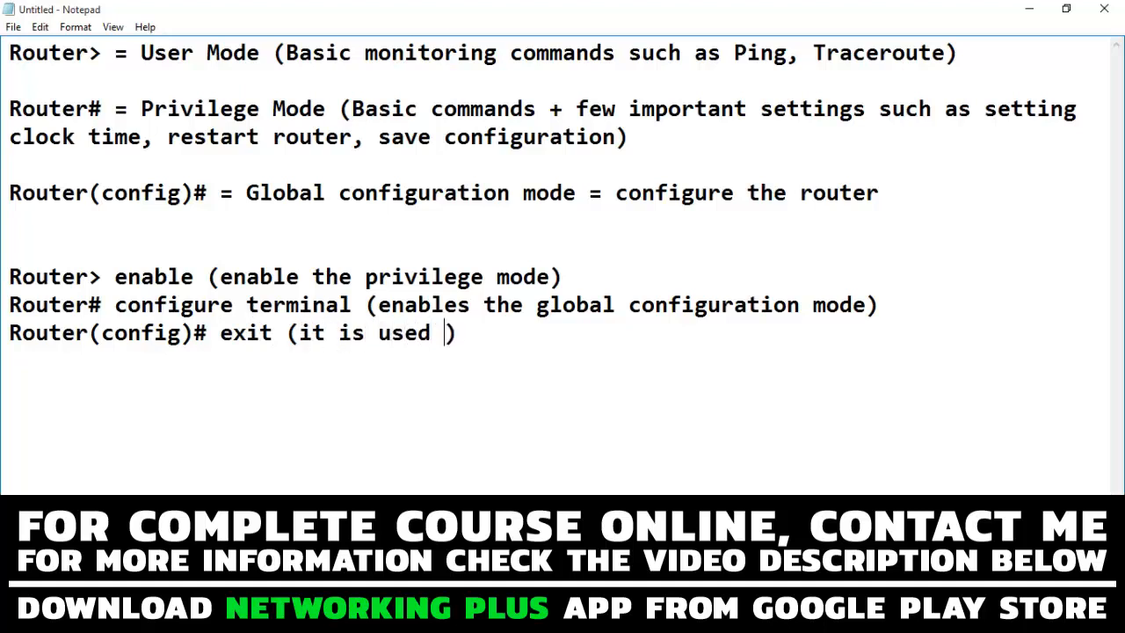
type("to get in")
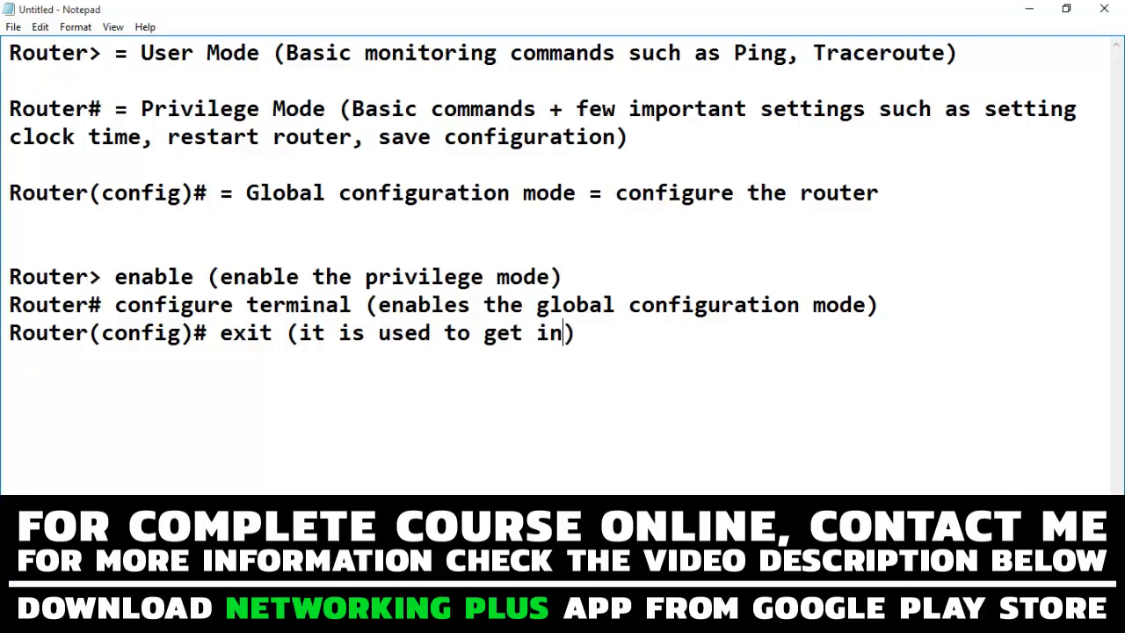
type(" previ")
key("BackSpace")
type("evi")
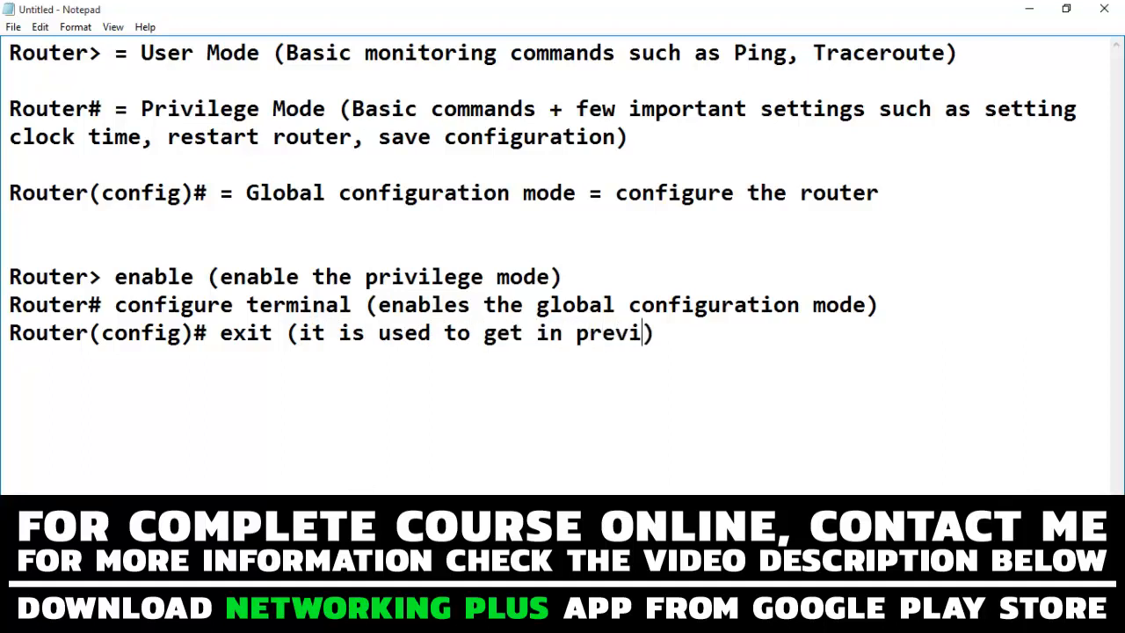
type("ous mode")
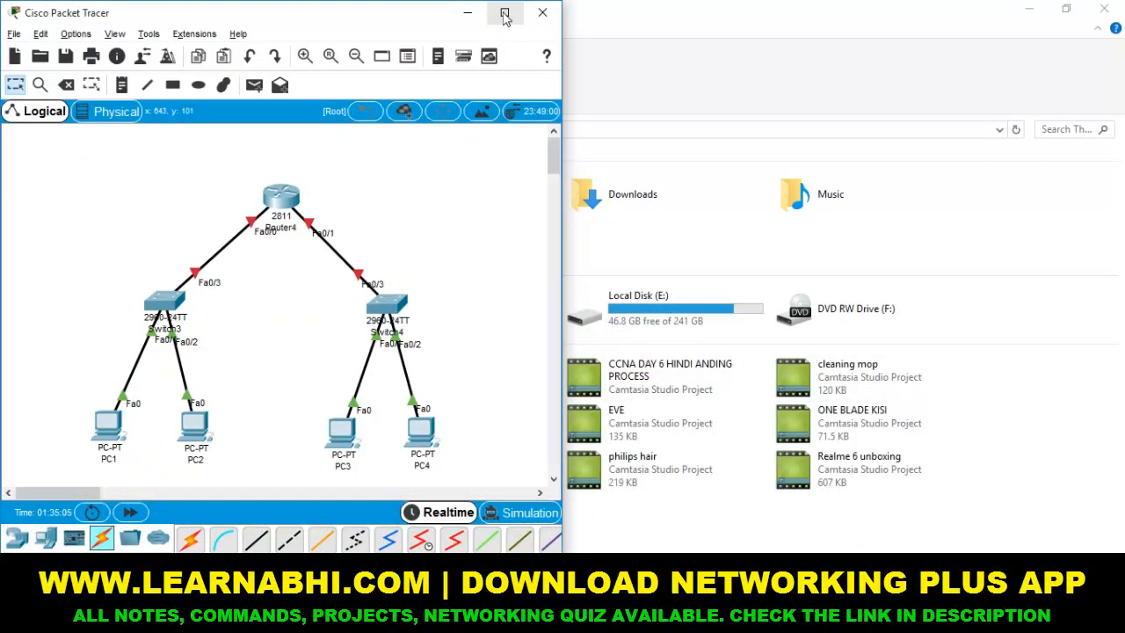
Step: In Cisco Packet Tracer, maximize the workspace and open the command line interface of the 2811 router Router4
left_click(505, 12)
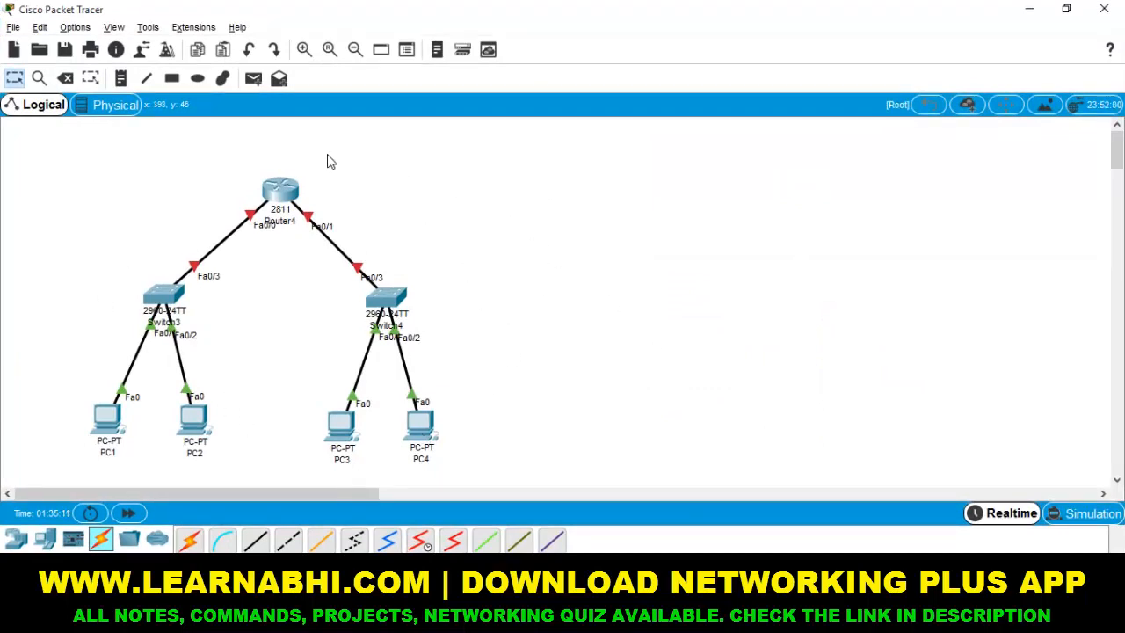
left_click(279, 192)
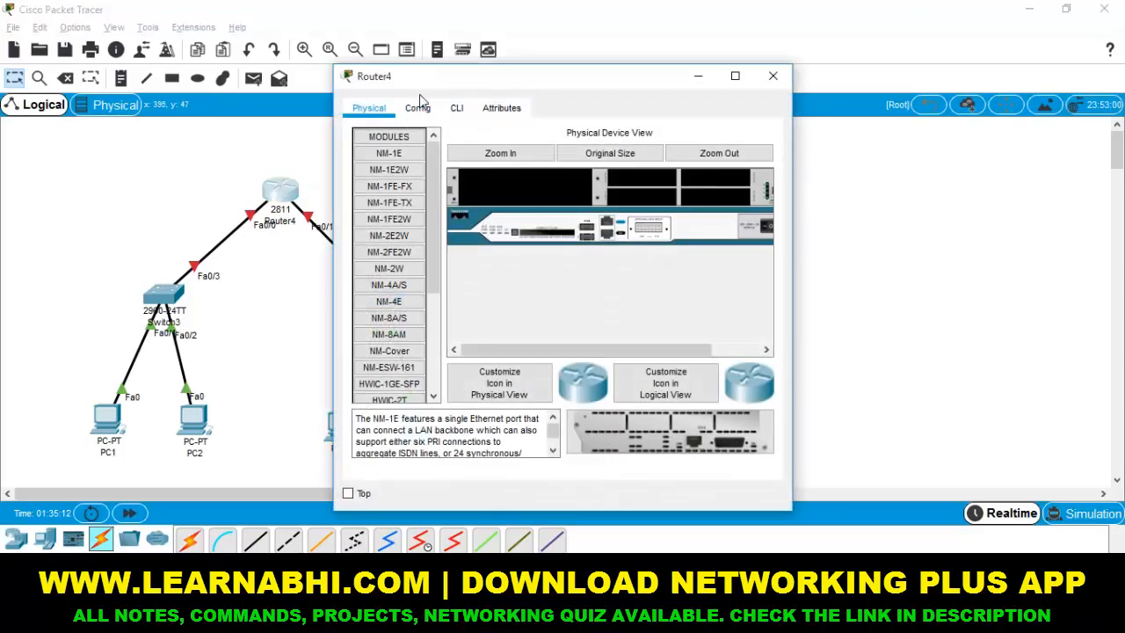
left_click_drag(434, 81, 604, 82)
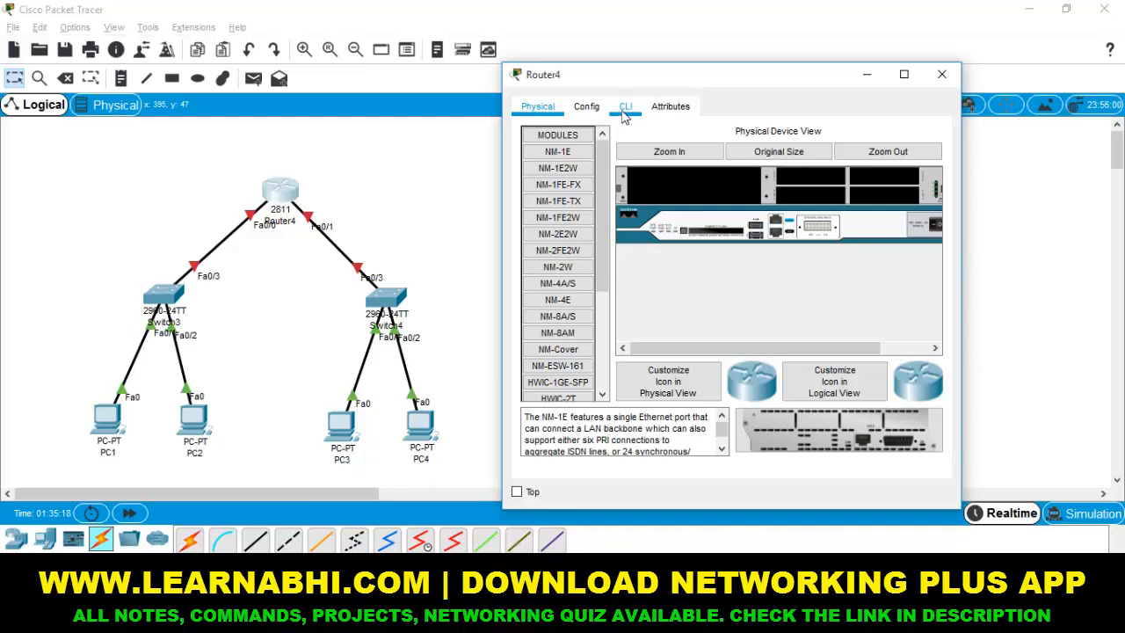
left_click(625, 107)
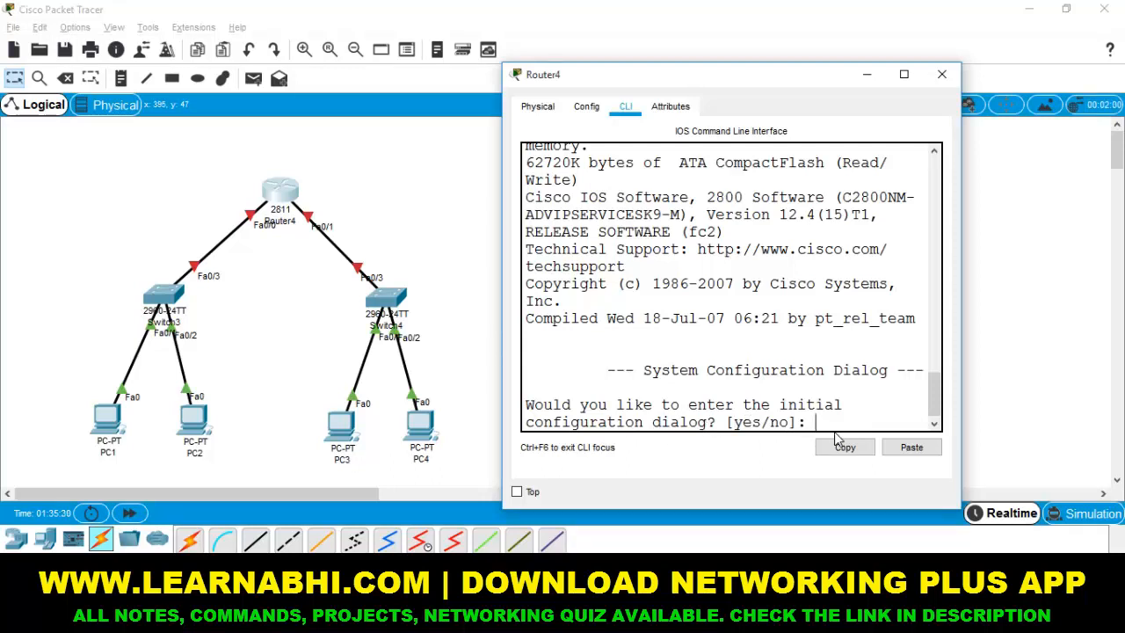
Step: Answer no to the initial configuration dialog and start the Router4 console session
type("no")
key("Return")
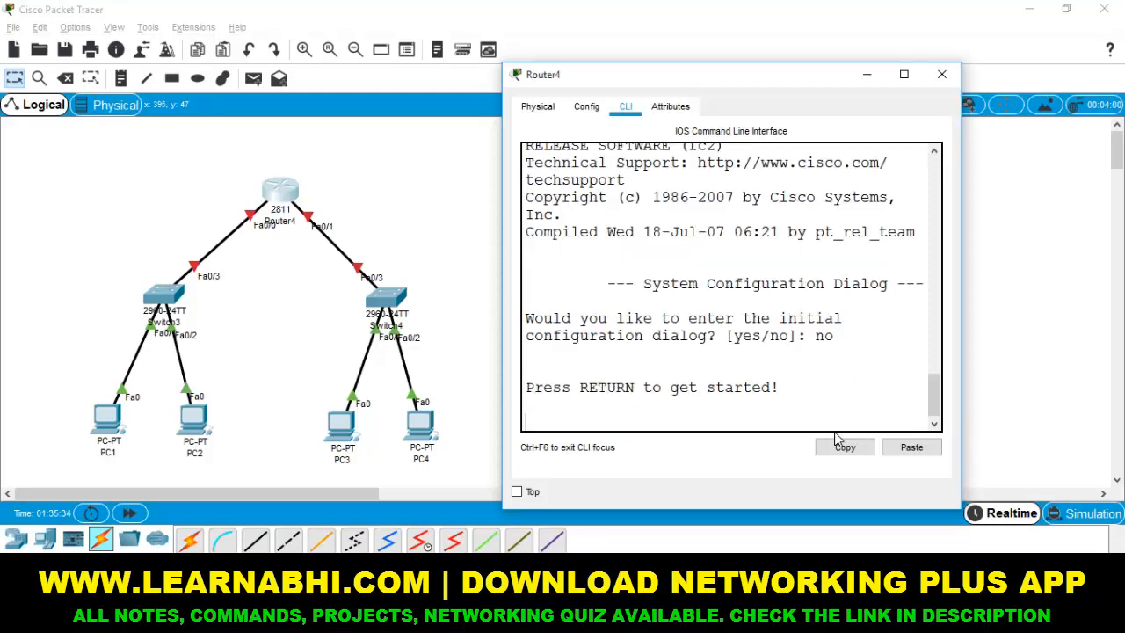
key("Return")
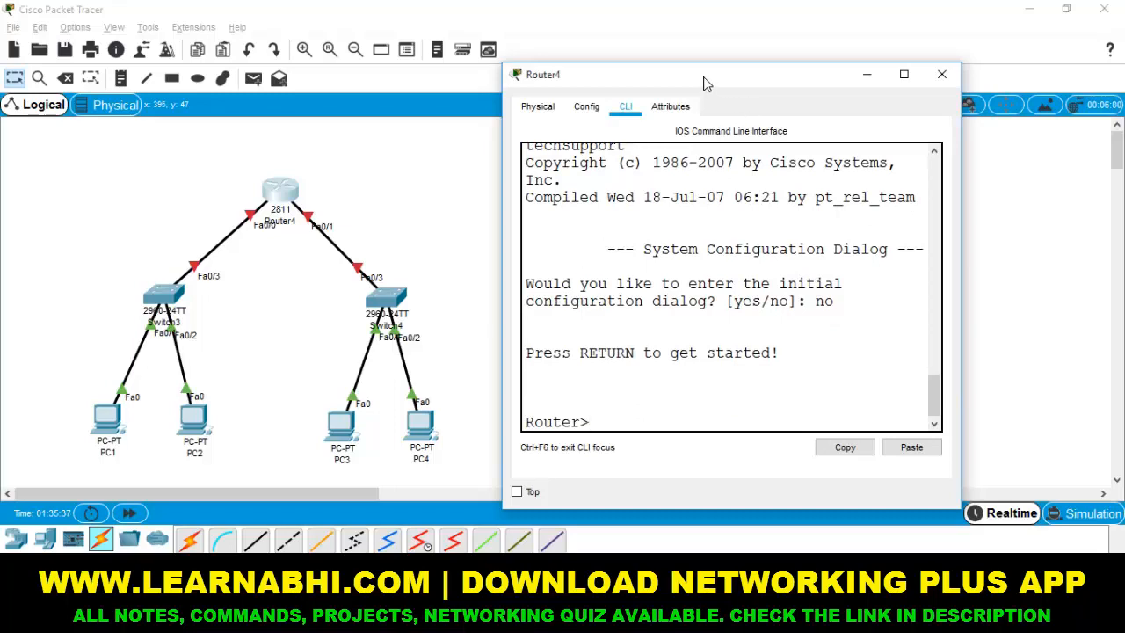
Step: Arrange the network topology window and the Router4 console window side by side
left_click_drag(704, 84, 1124, 83)
left_click(221, 147)
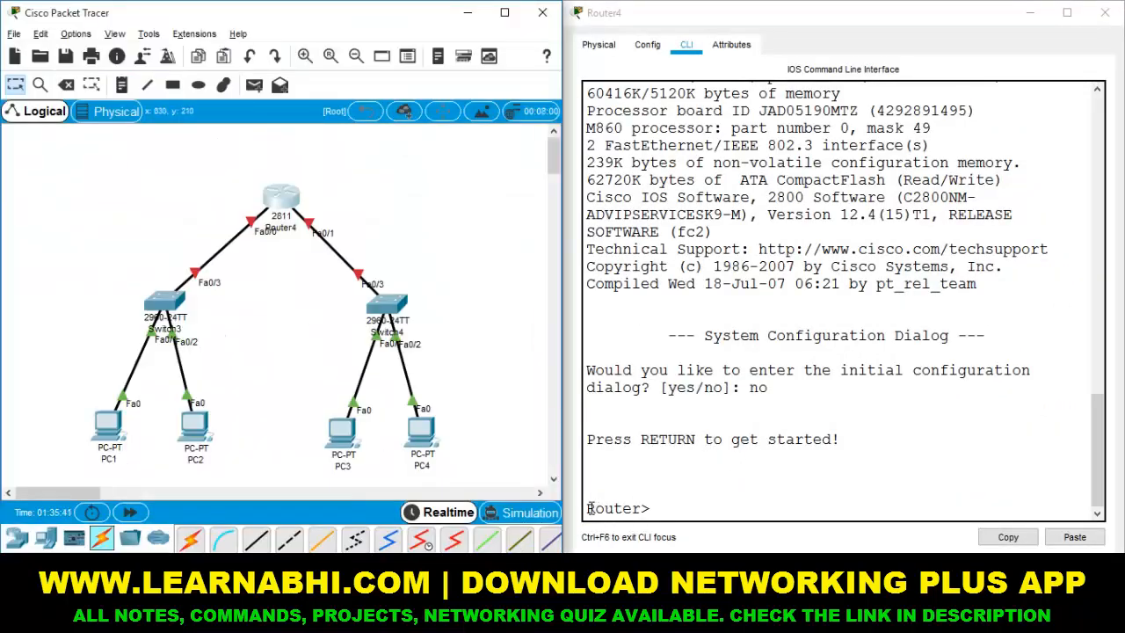
Step: Switch Router4 from user mode to privileged mode with the enable command
mouse_move(589, 508)
left_mouse_down()
mouse_move(642, 510)
mouse_move(588, 509)
left_mouse_up()
left_click(649, 509)
left_click(667, 514)
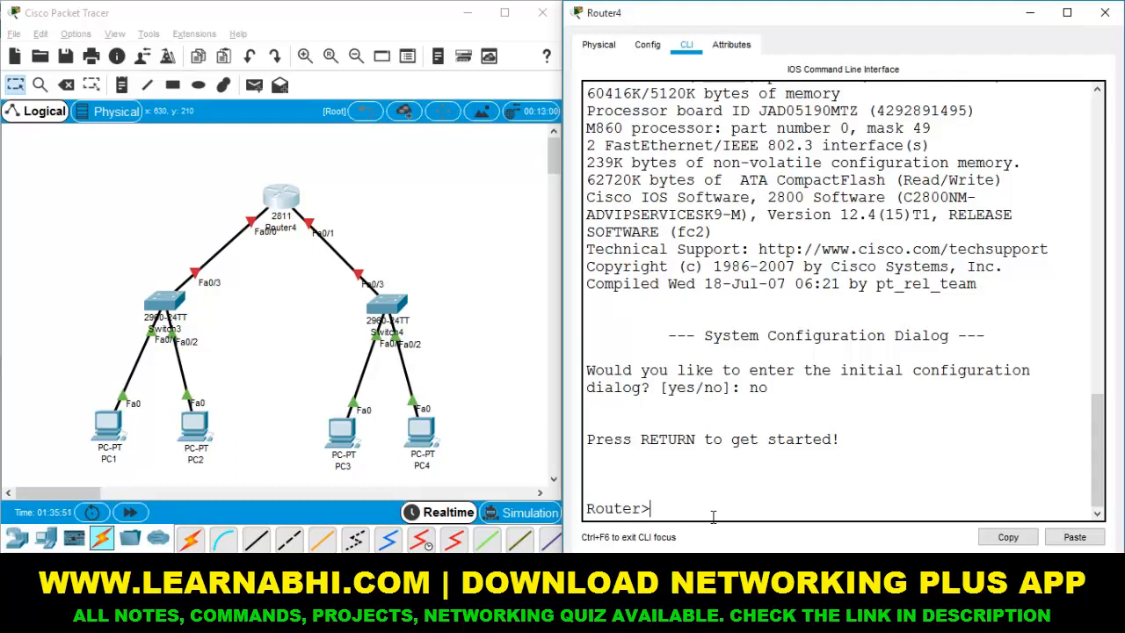
type("enable")
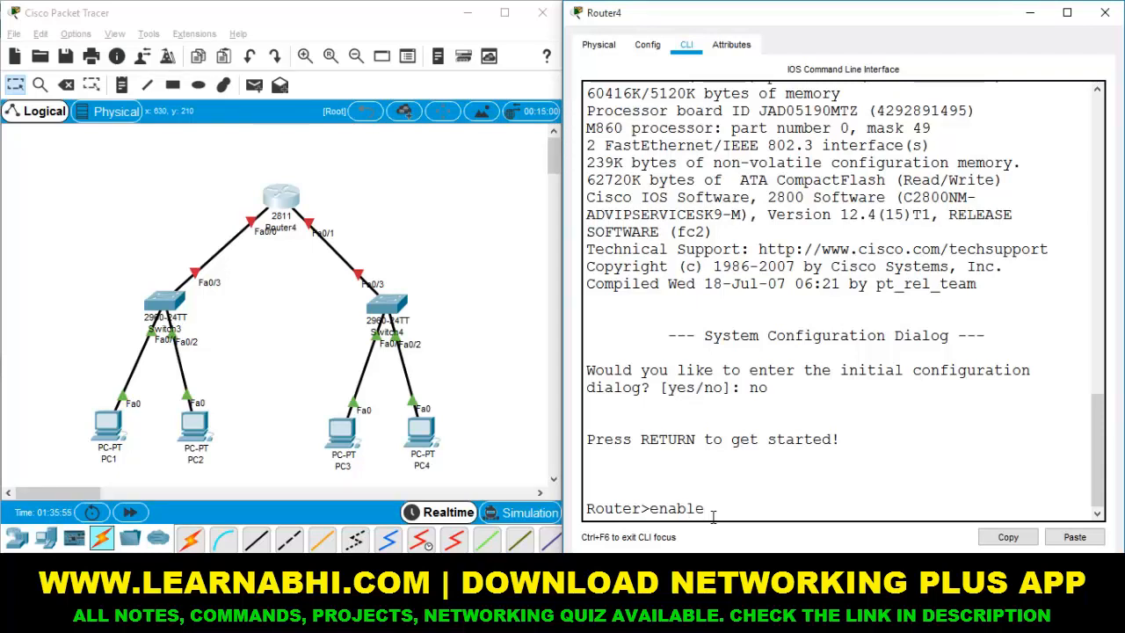
key("Return")
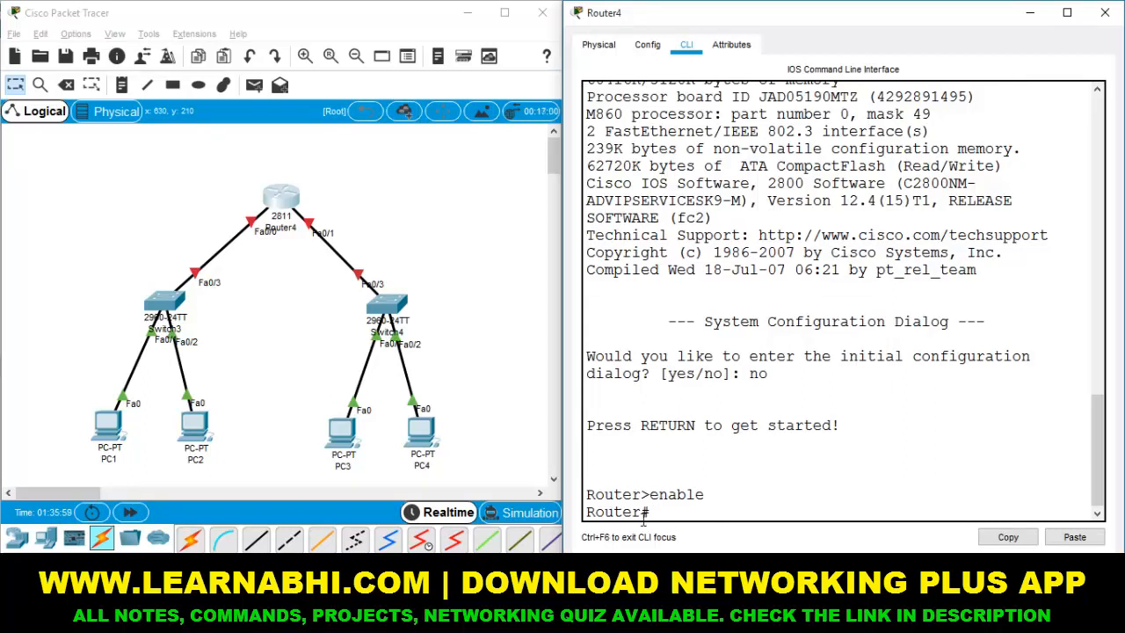
Step: Enter global configuration mode on Router4 with the configure terminal command
left_click_drag(657, 510, 585, 510)
left_click(693, 506)
type("configure")
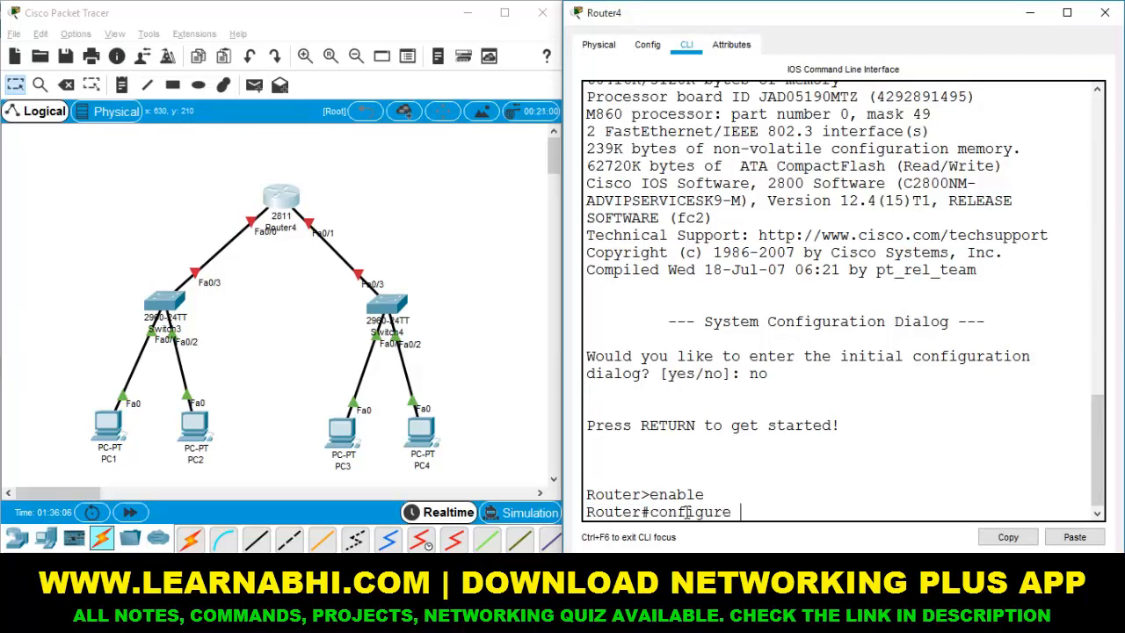
type(" terminal")
key("Return")
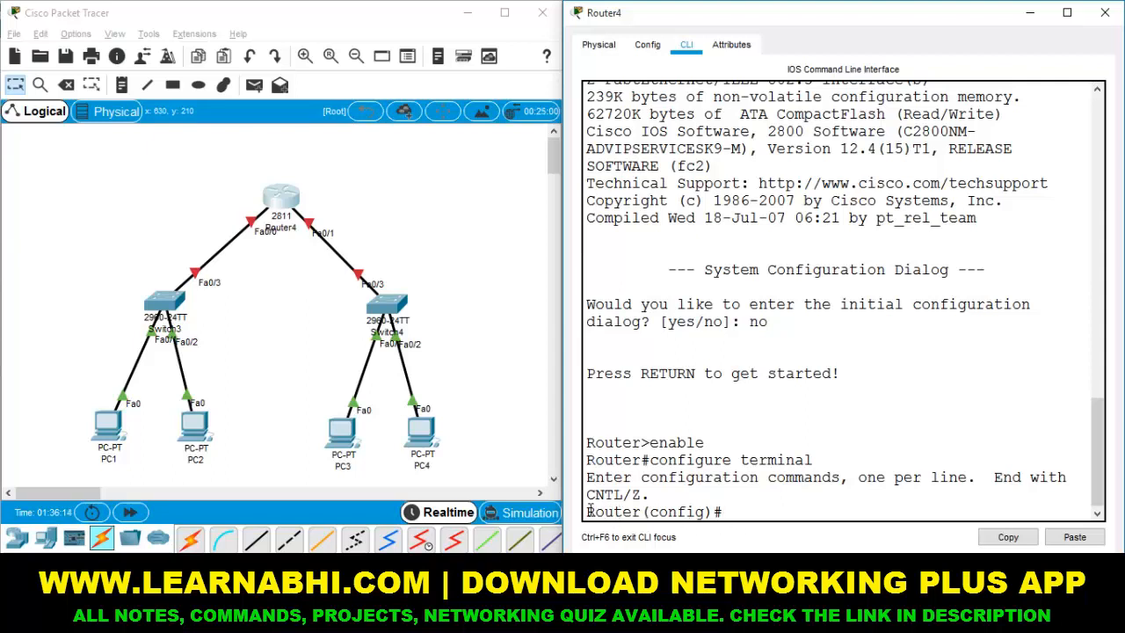
Step: Enter interface configuration mode for FastEthernet 0/0 on Router4 with the int f0/0 command
left_click_drag(590, 511, 724, 512)
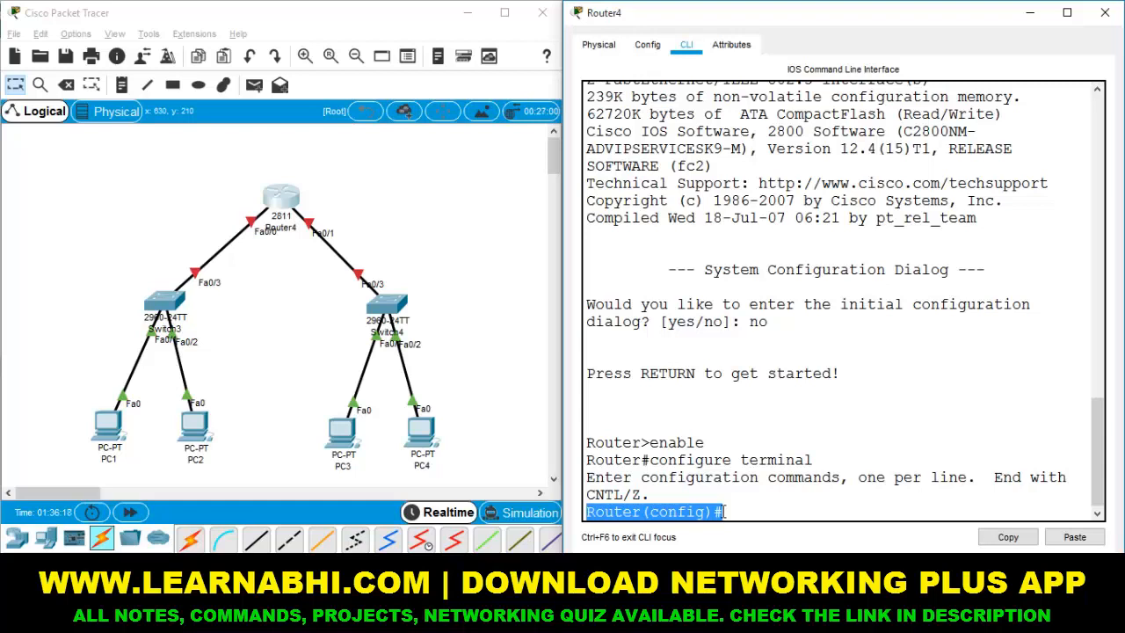
left_click(725, 512)
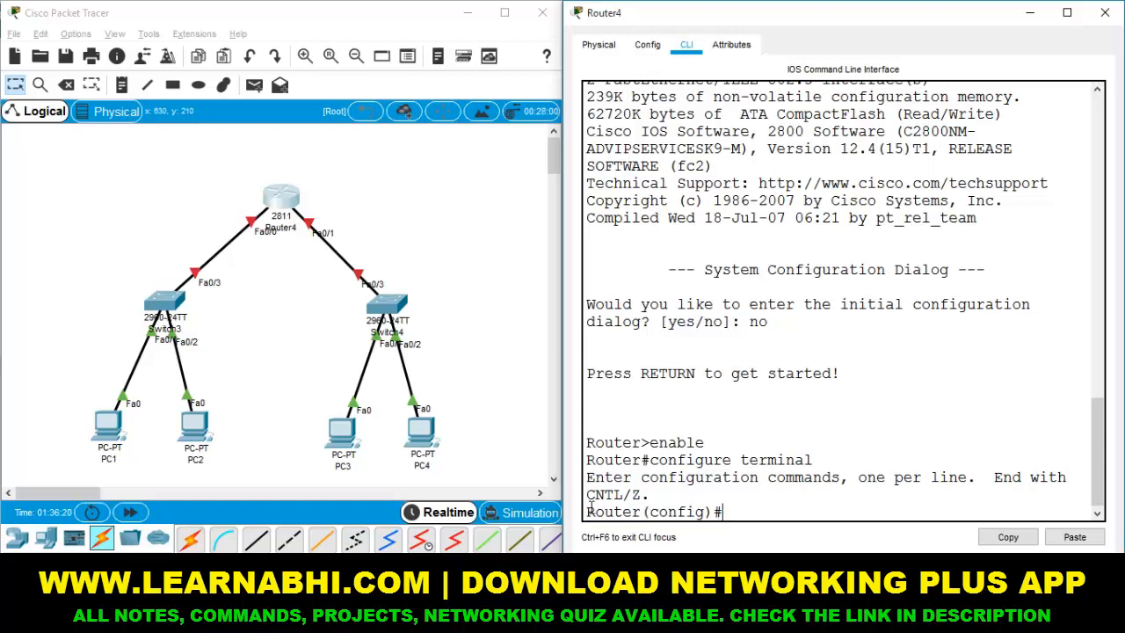
left_click_drag(589, 511, 740, 518)
left_click(741, 519)
type("int f0/0")
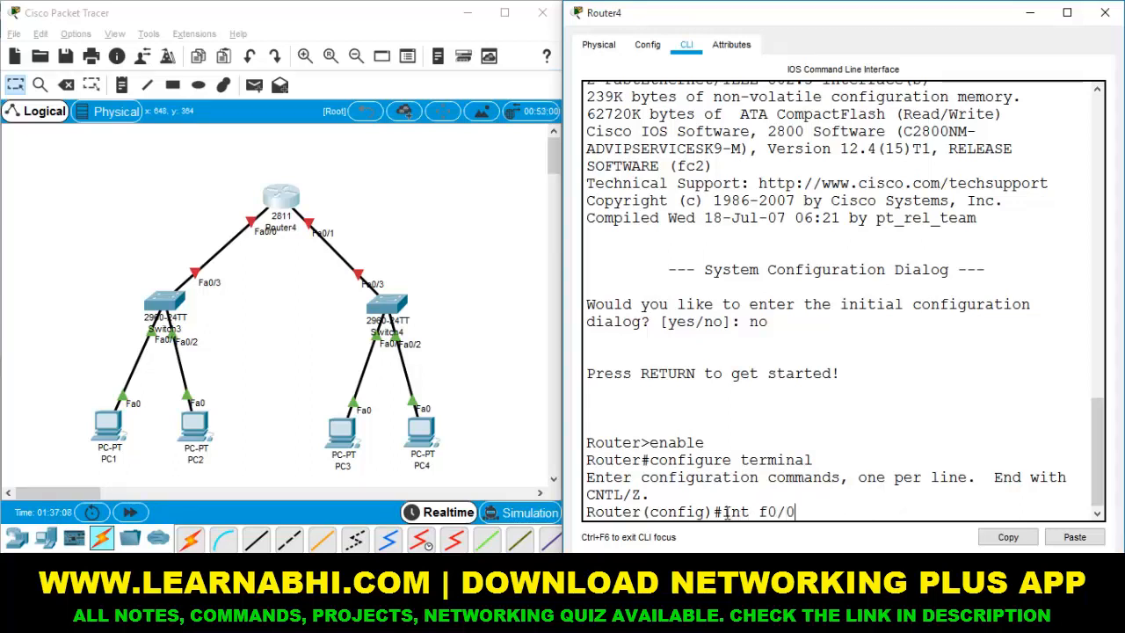
left_click_drag(723, 512, 796, 512)
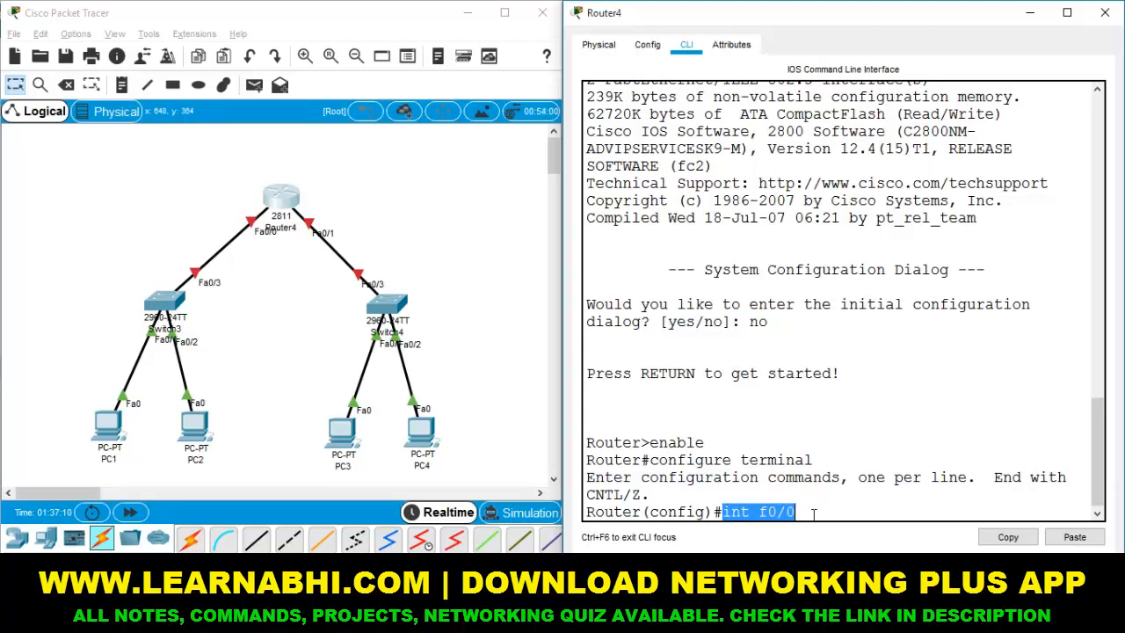
left_click(814, 514)
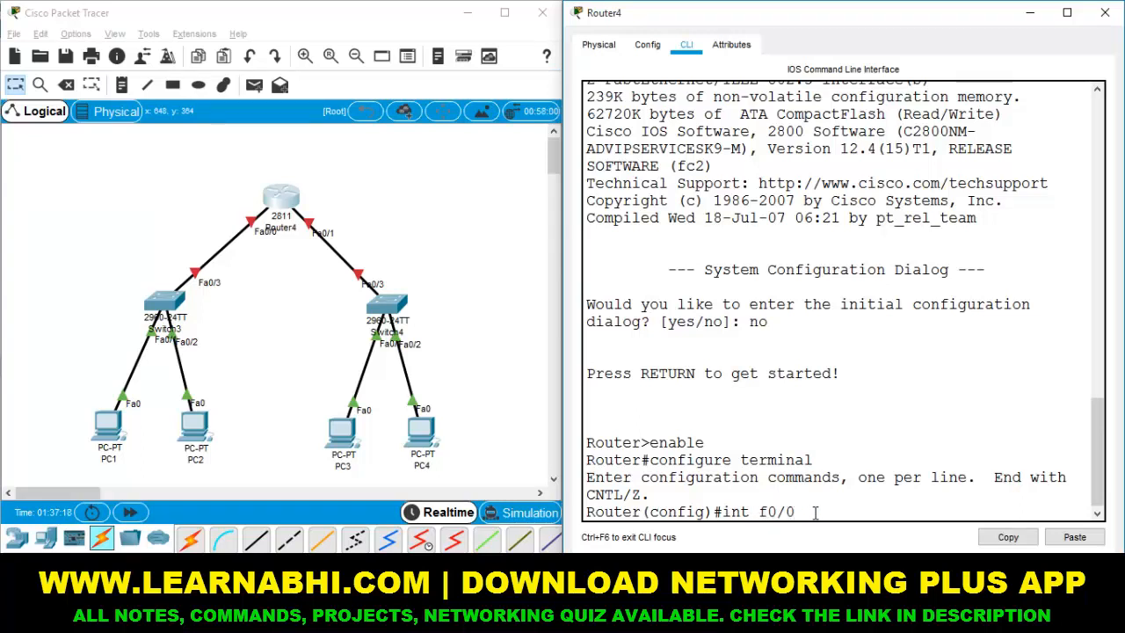
key("Return")
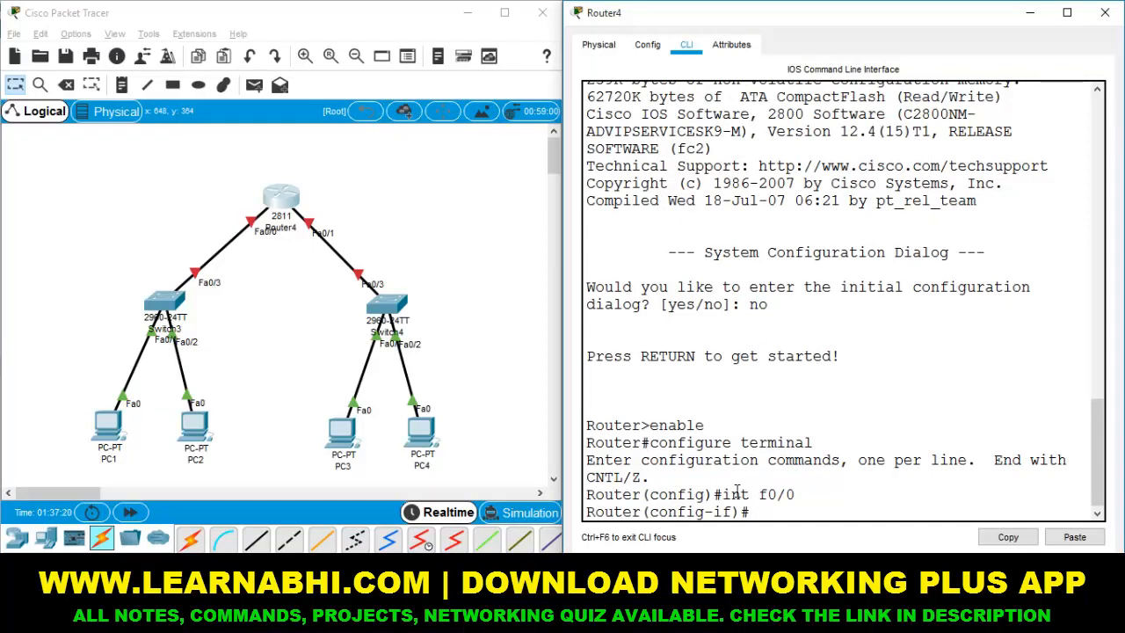
Step: Assign IP address 10.0.0.1 with subnet mask 255.0.0.0 to Router4's FastEthernet 0/0 interface
left_click_drag(722, 494, 807, 494)
left_click(813, 493)
left_click_drag(652, 511, 737, 511)
left_click(769, 514)
left_click_drag(722, 495, 824, 502)
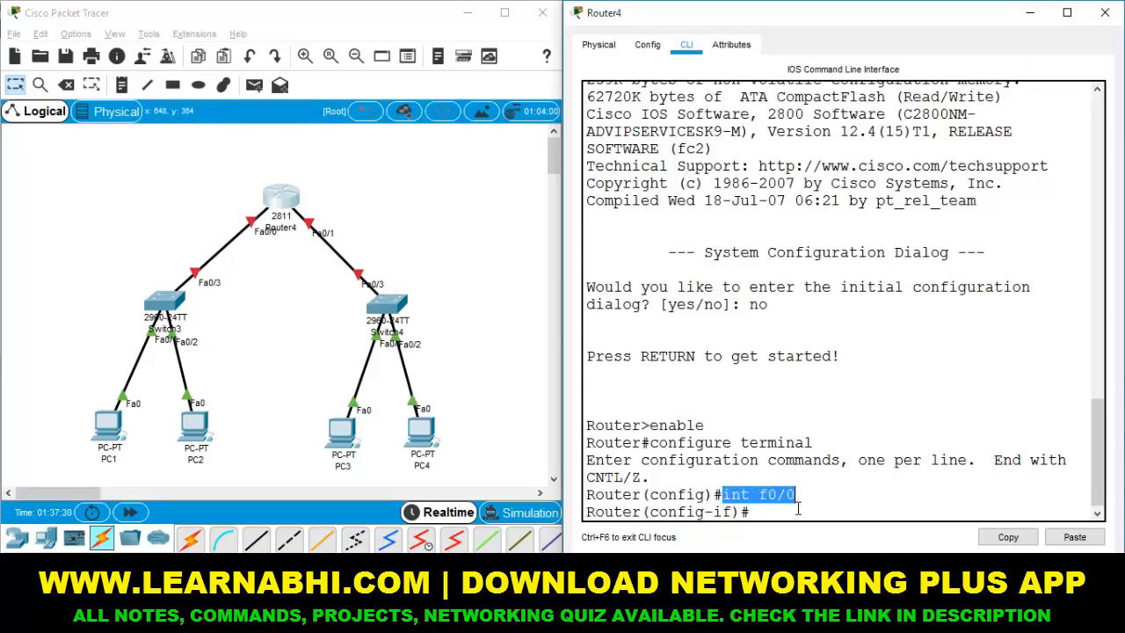
left_click(792, 517)
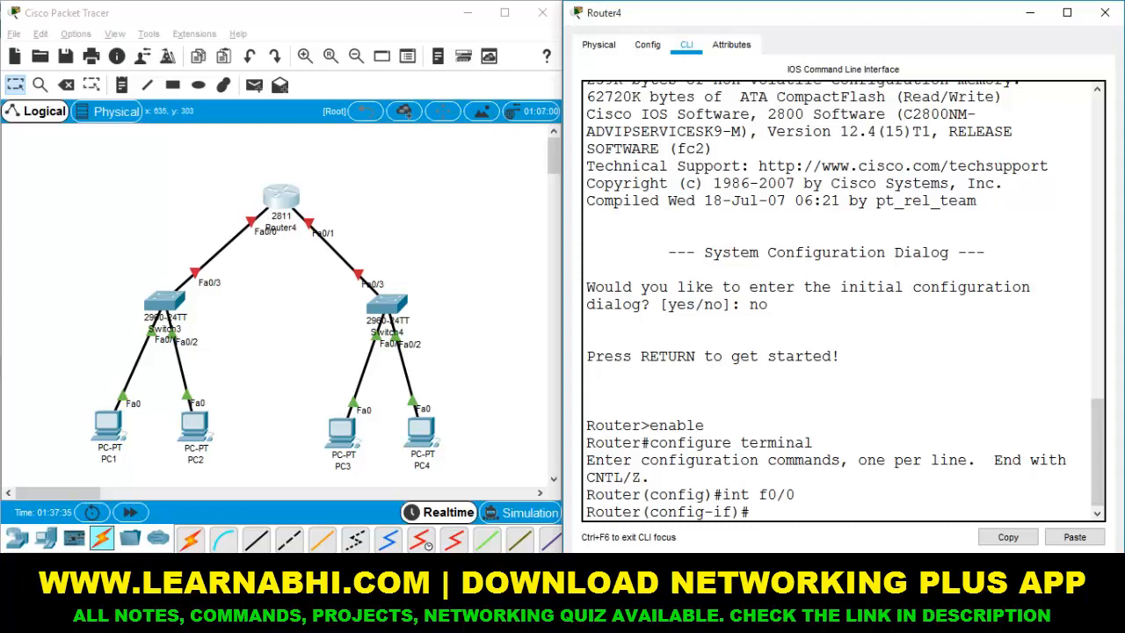
type("ip address")
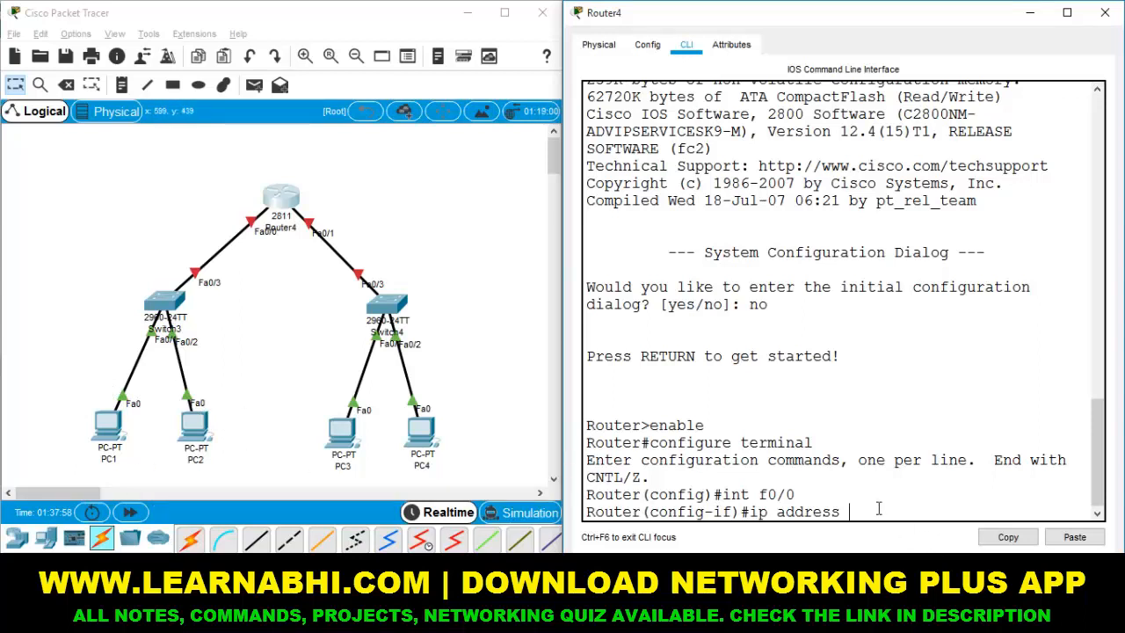
type("10.0.0.1 255.0.0.0")
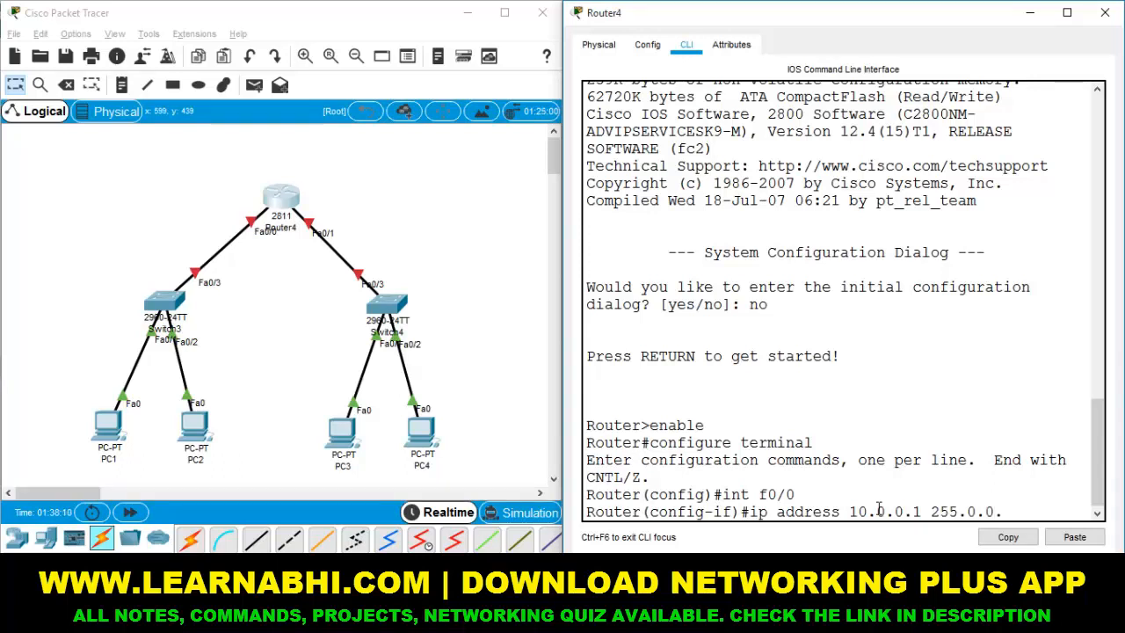
key("Return")
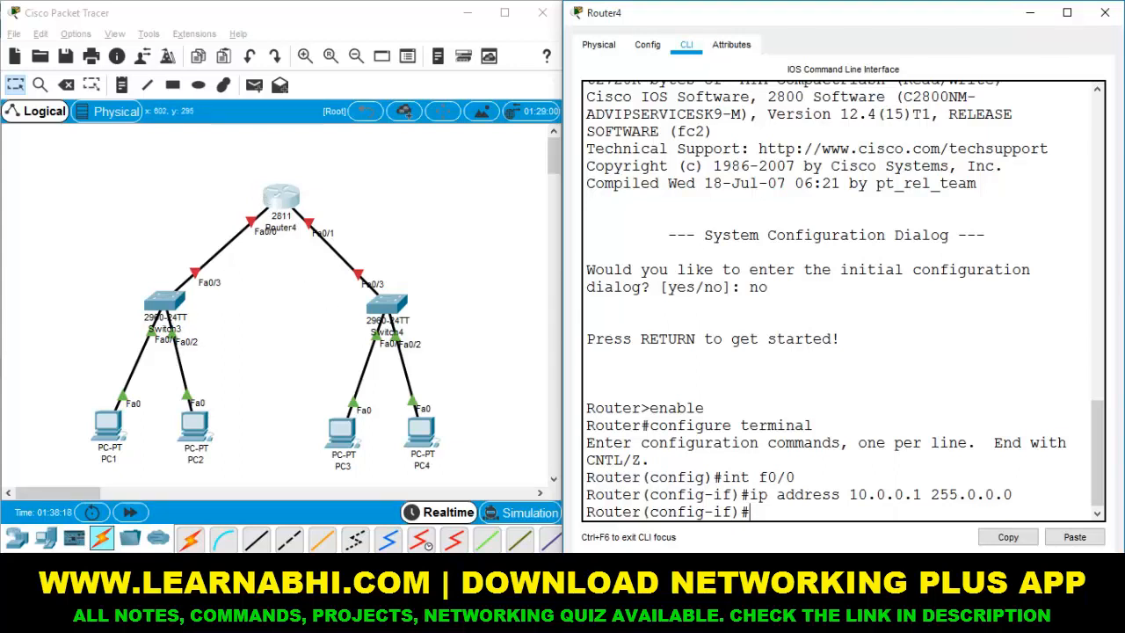
Step: Activate Router4's FastEthernet 0/0 interface with the no shutdown command and get back to an empty interface configuration prompt
type("no shutdown")
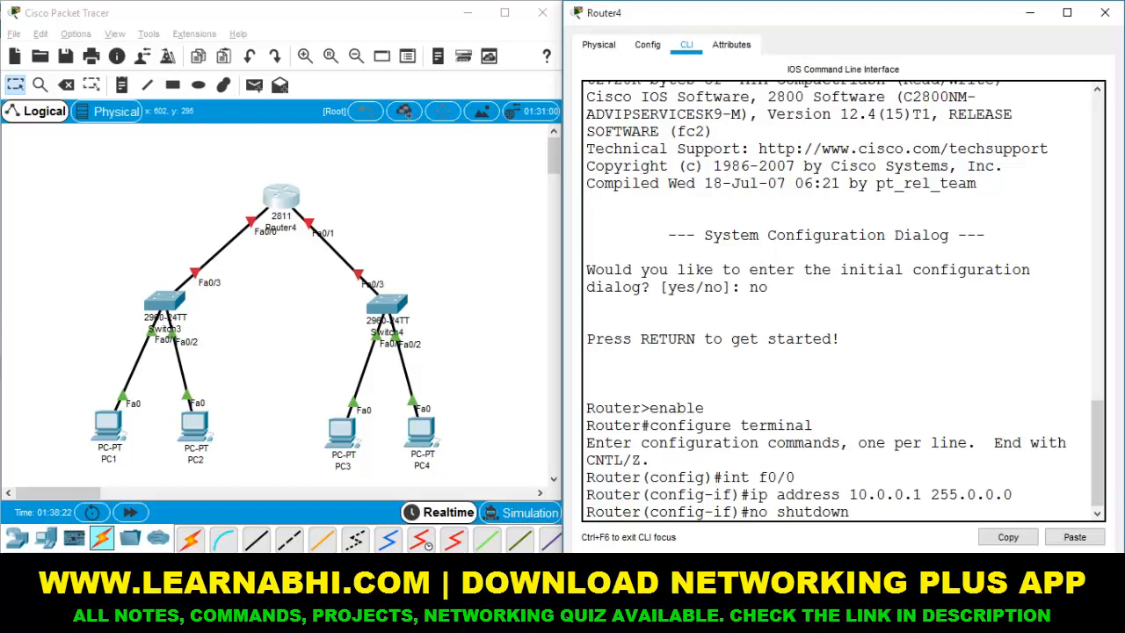
left_click_drag(750, 511, 888, 517)
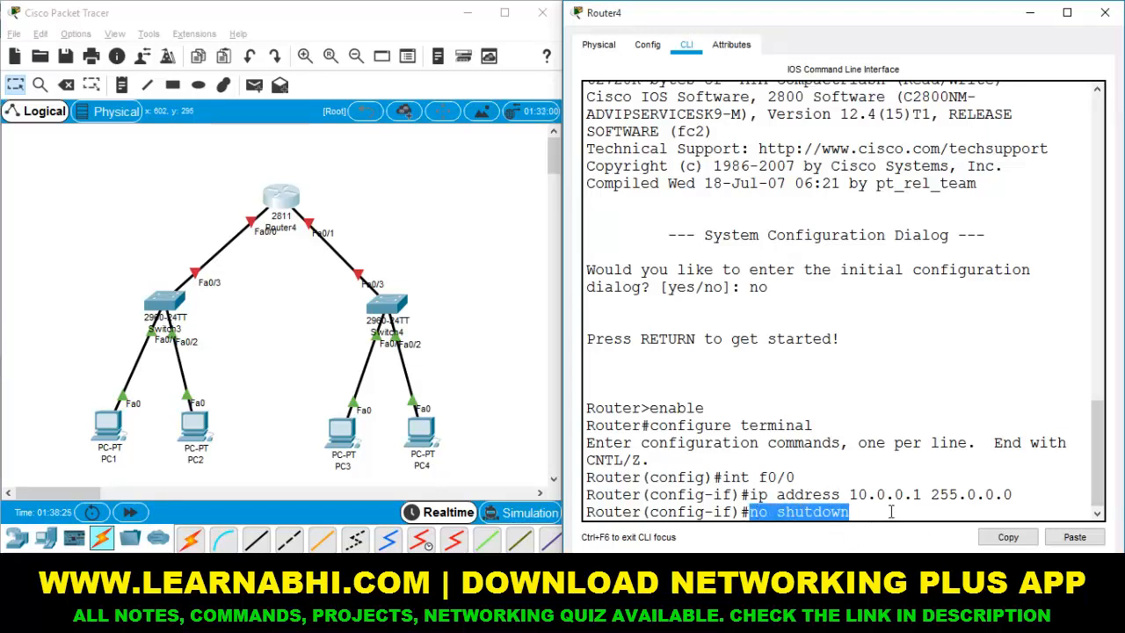
left_click(891, 511)
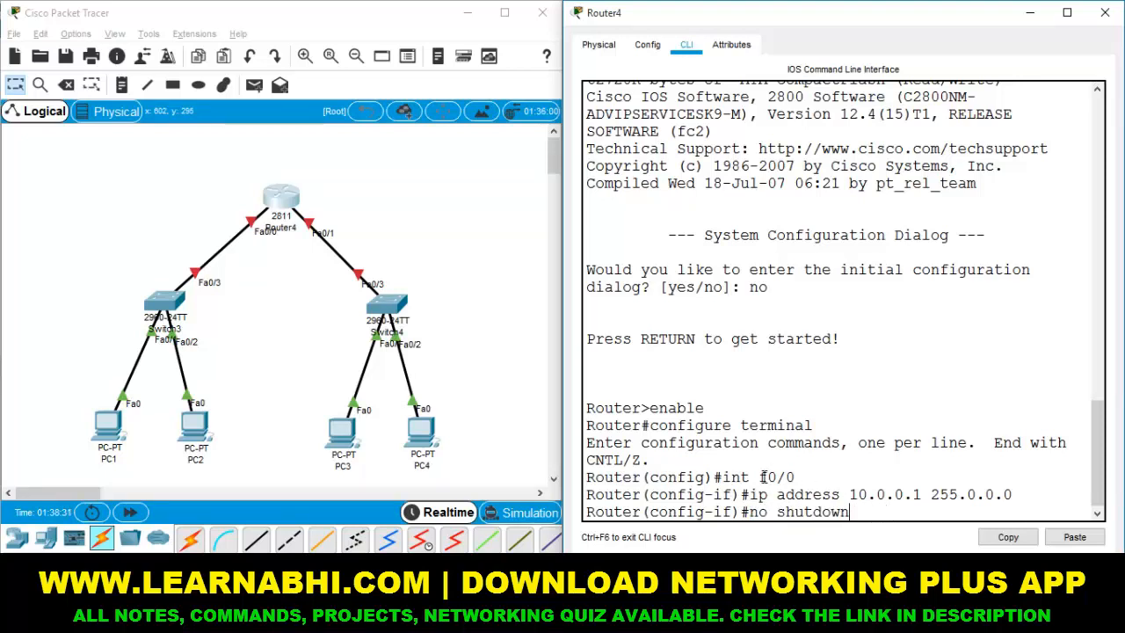
left_click_drag(723, 477, 1034, 499)
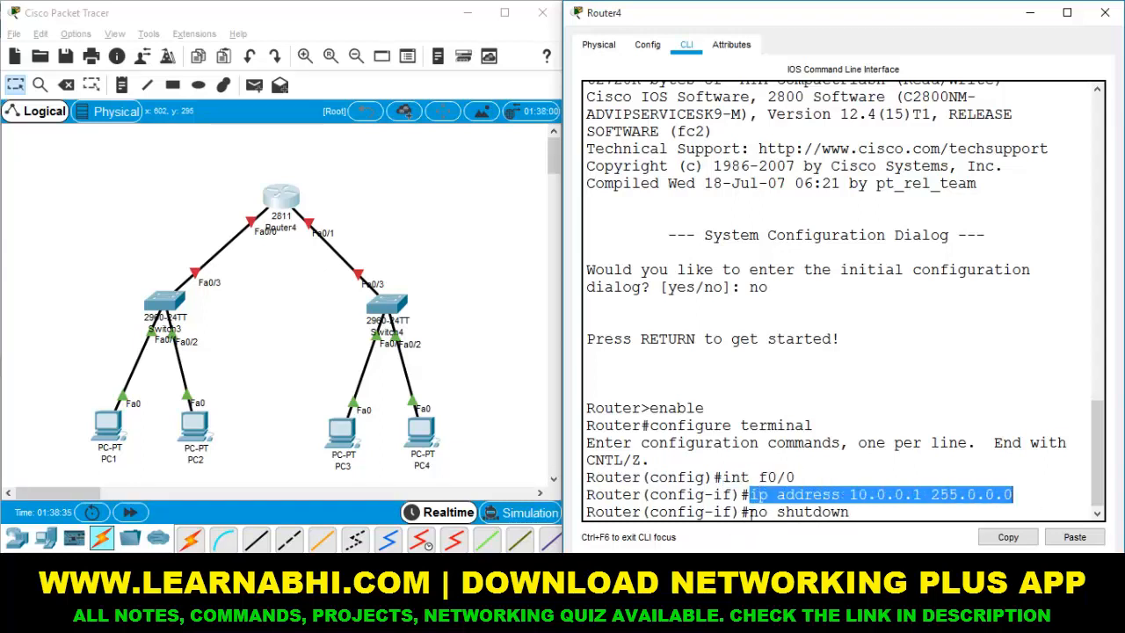
left_click(751, 511)
left_click_drag(751, 512, 861, 512)
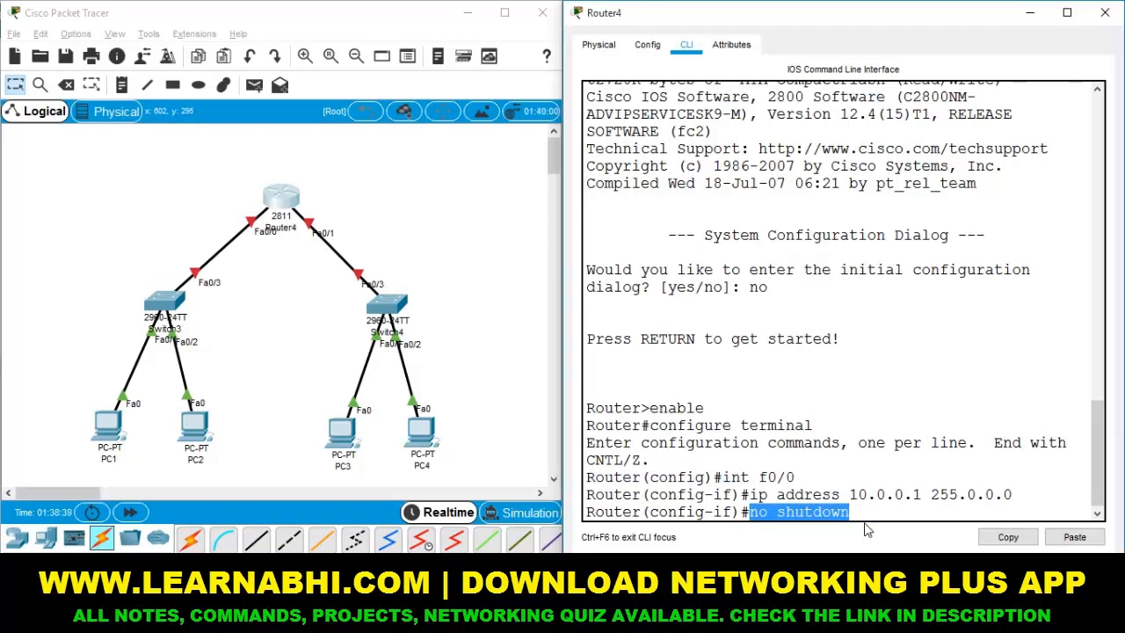
left_click(867, 516)
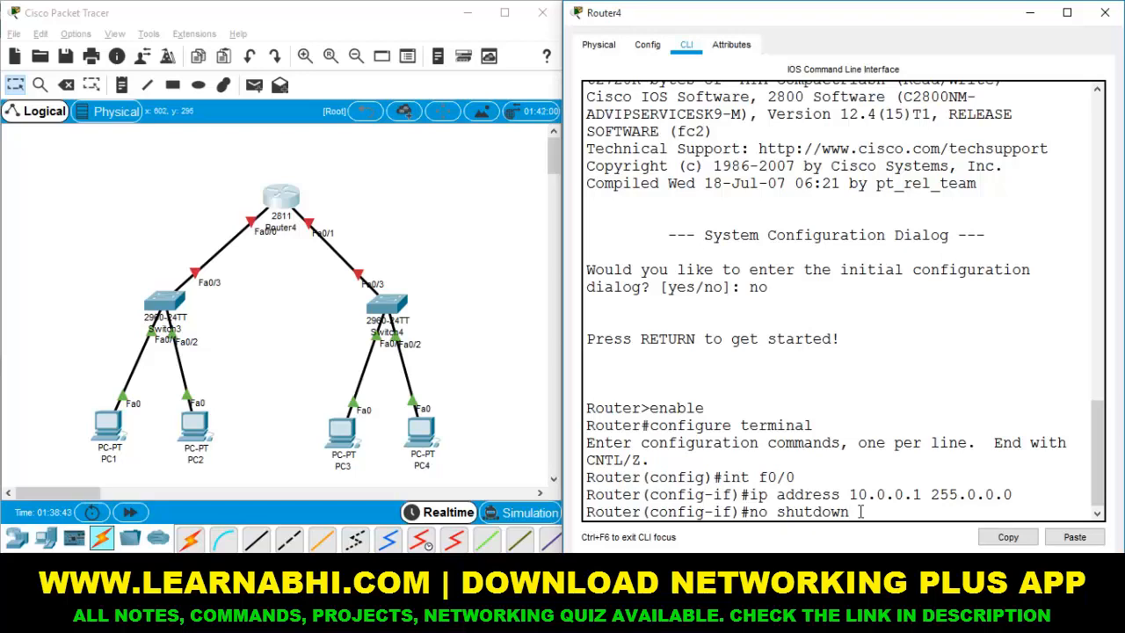
key("Return")
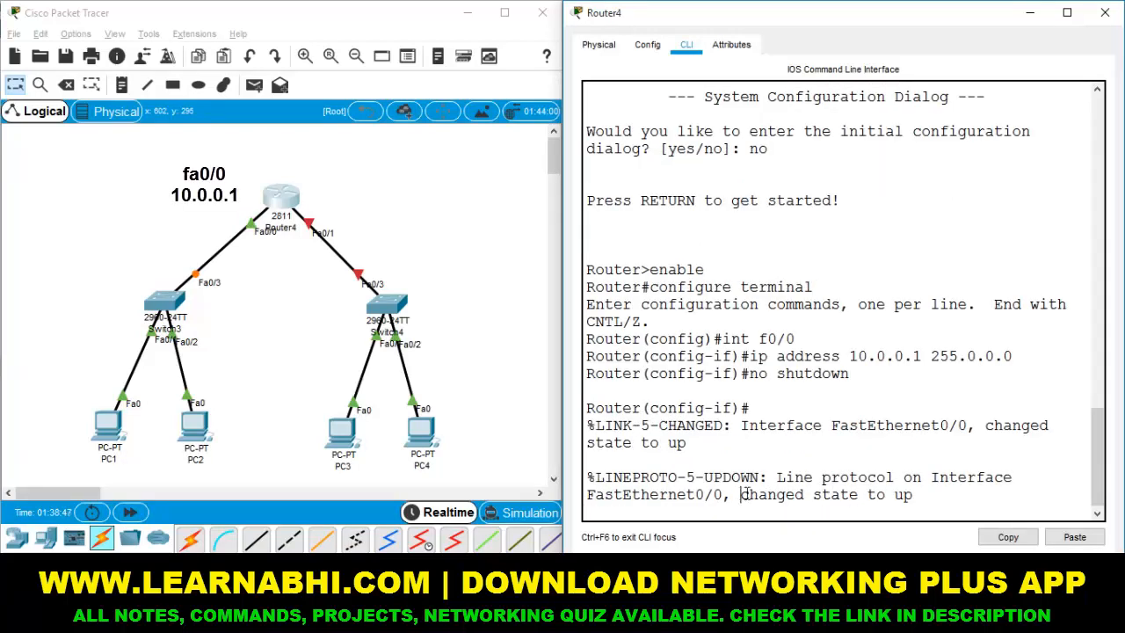
left_click_drag(742, 494, 917, 492)
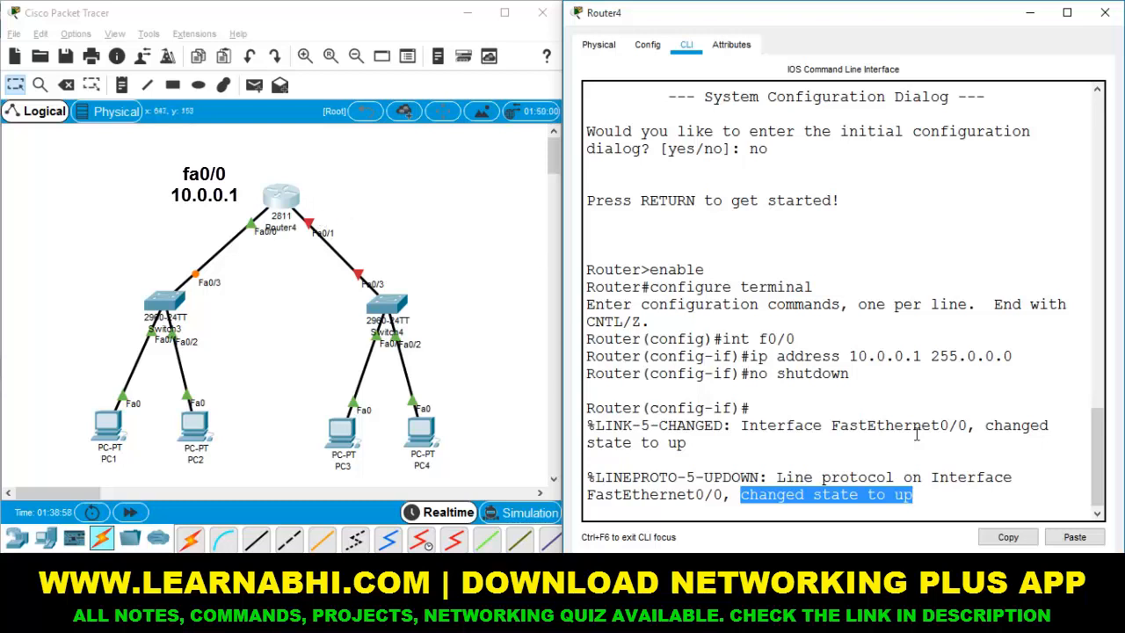
left_click(938, 505)
key("Return")
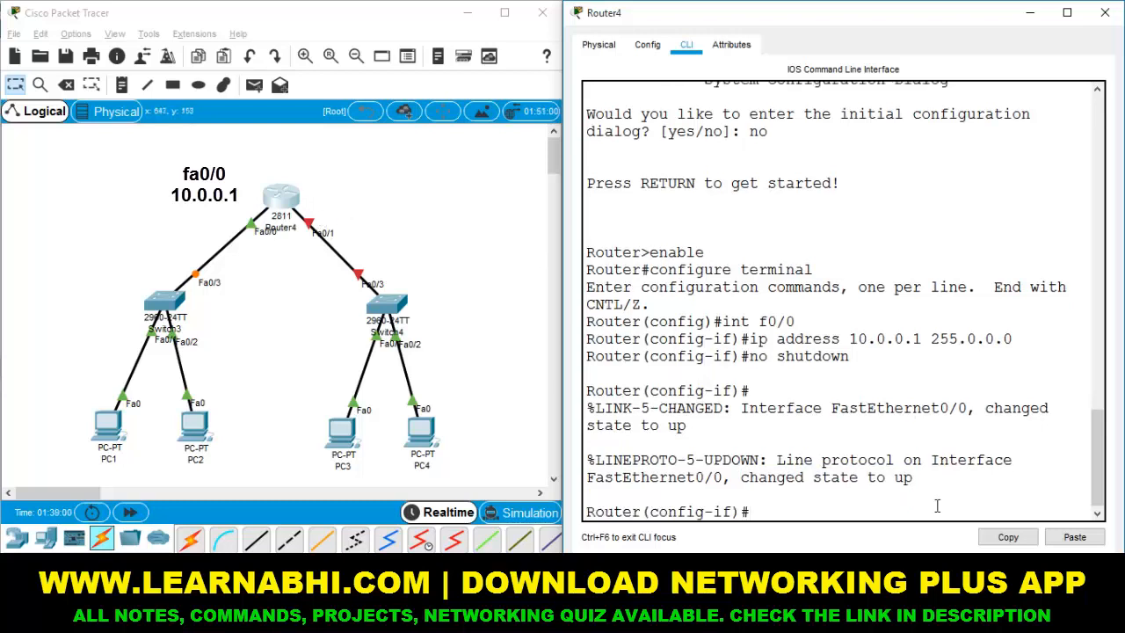
key("Return")
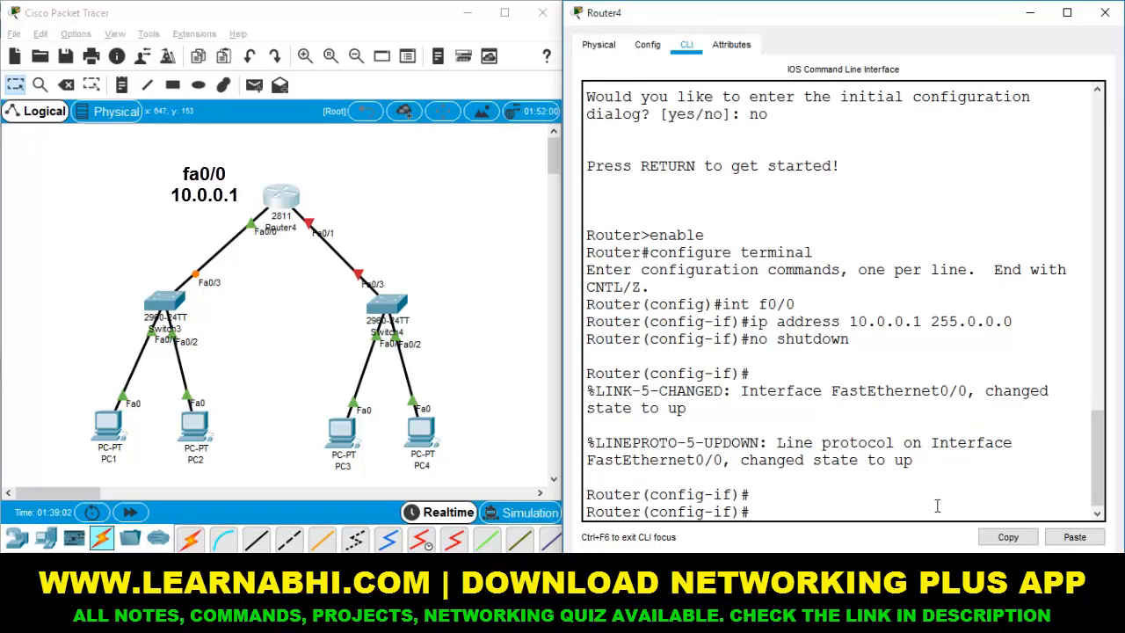
Step: Switch to interface f0/1 on Router4 and assign it IP address 20.0.0.1 with subnet mask 255.0.0.0
type("int")
type(" f")
type("0")
type("a")
type("0/1")
key("BackSpace")
key("Return")
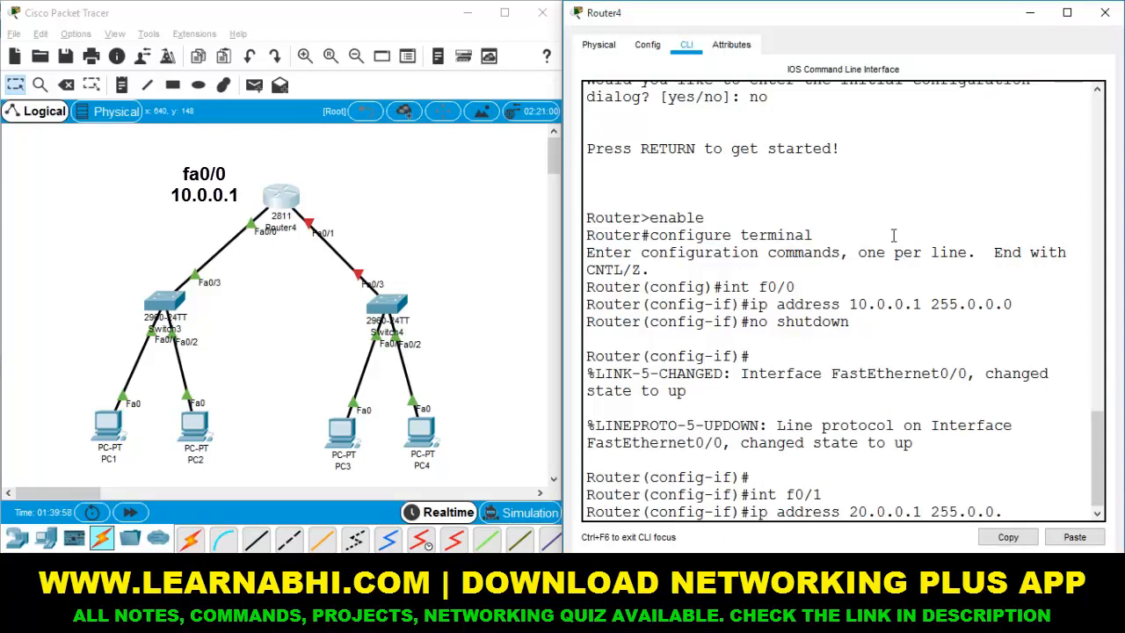
key("Return")
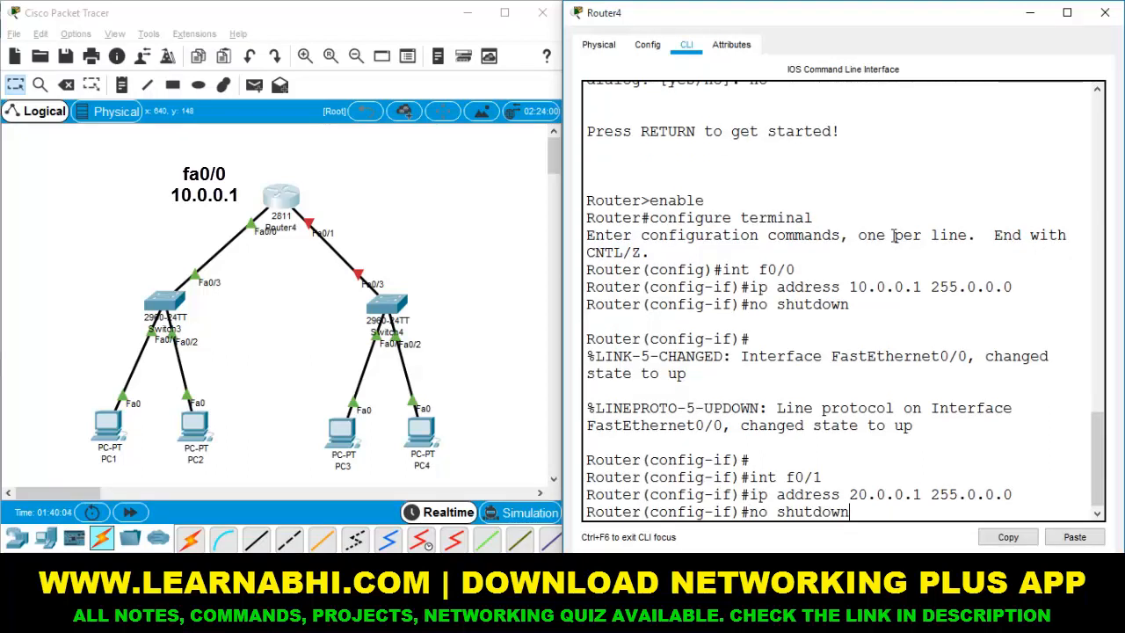
Step: Activate Router4's FastEthernet 0/1 interface with the no shutdown command and return to the prompt
key("Return")
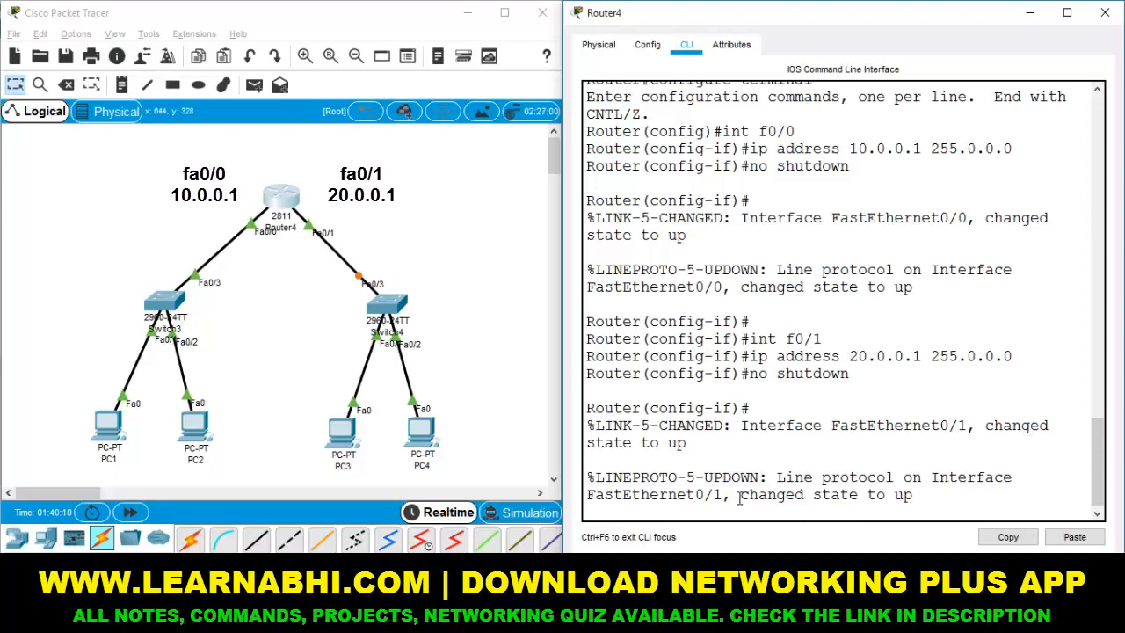
left_click_drag(740, 497, 939, 501)
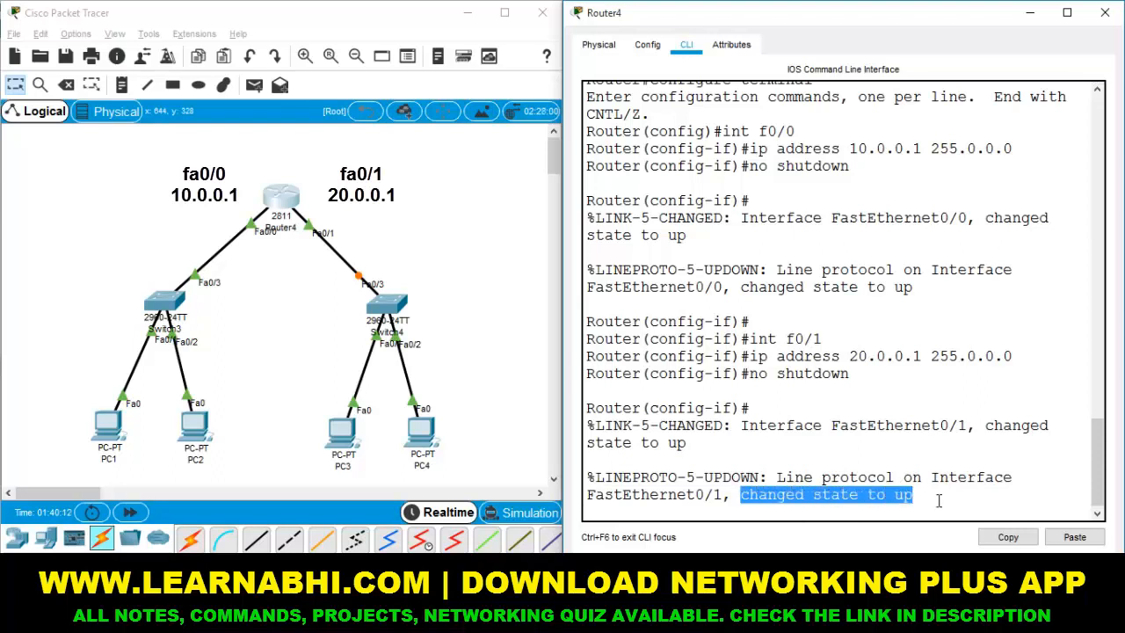
left_click(939, 501)
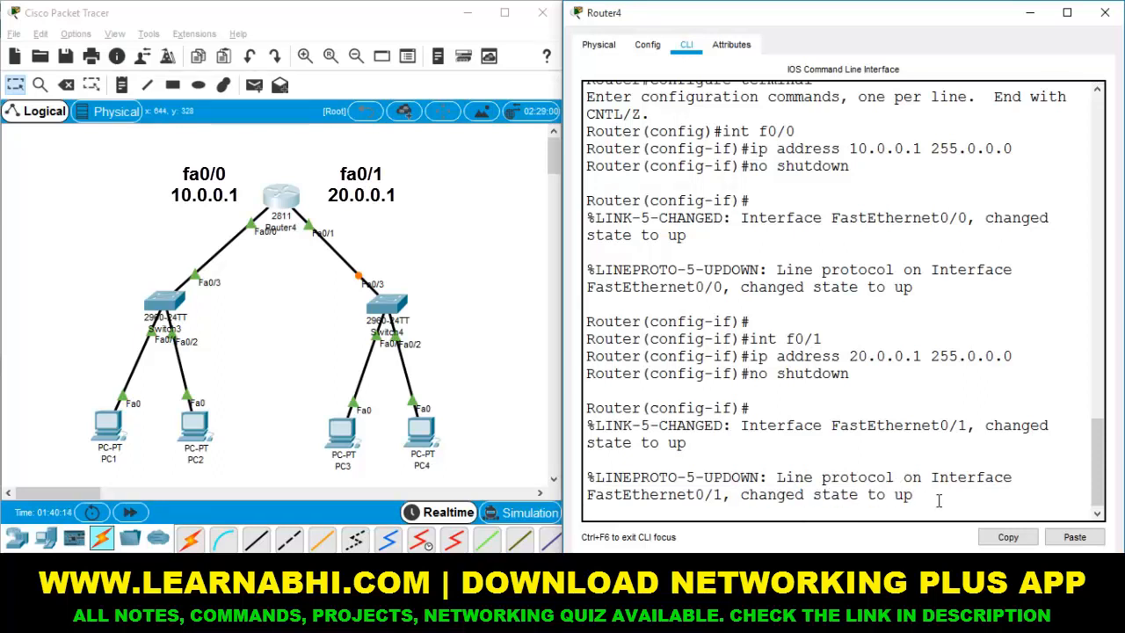
key("Return")
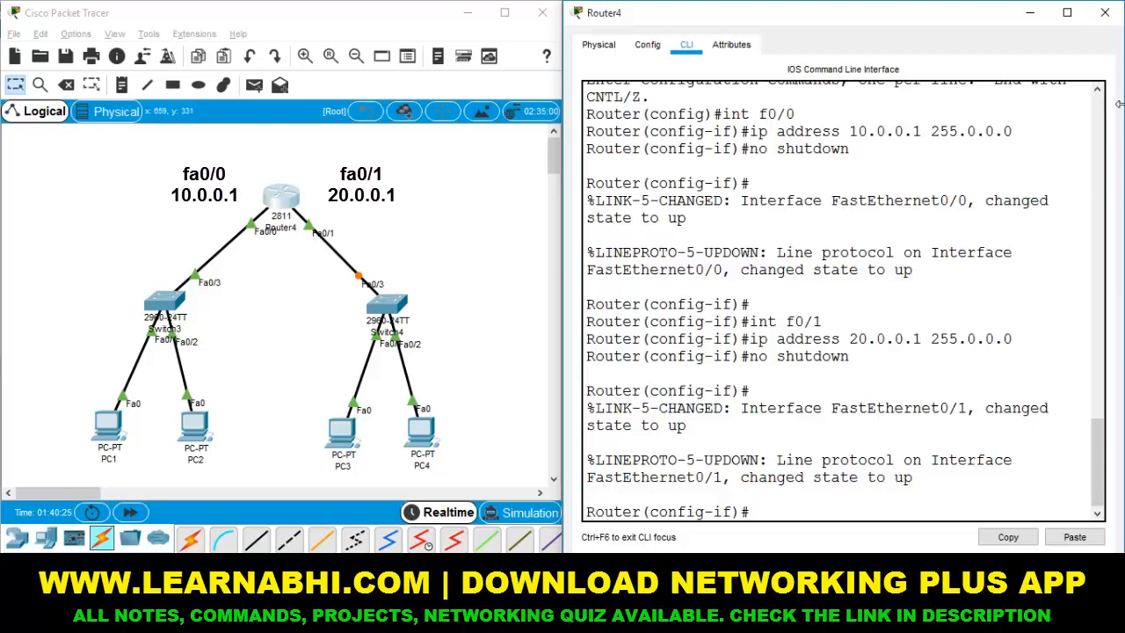
Step: Close the Router4 console window and maximize the network topology window
left_click(1106, 12)
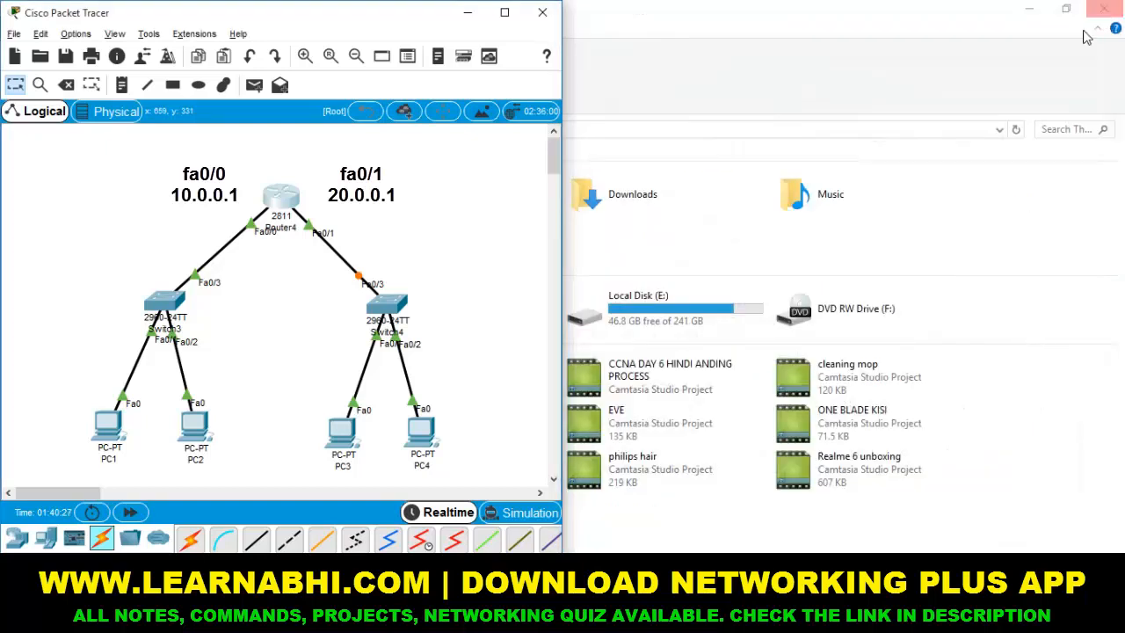
left_click(504, 12)
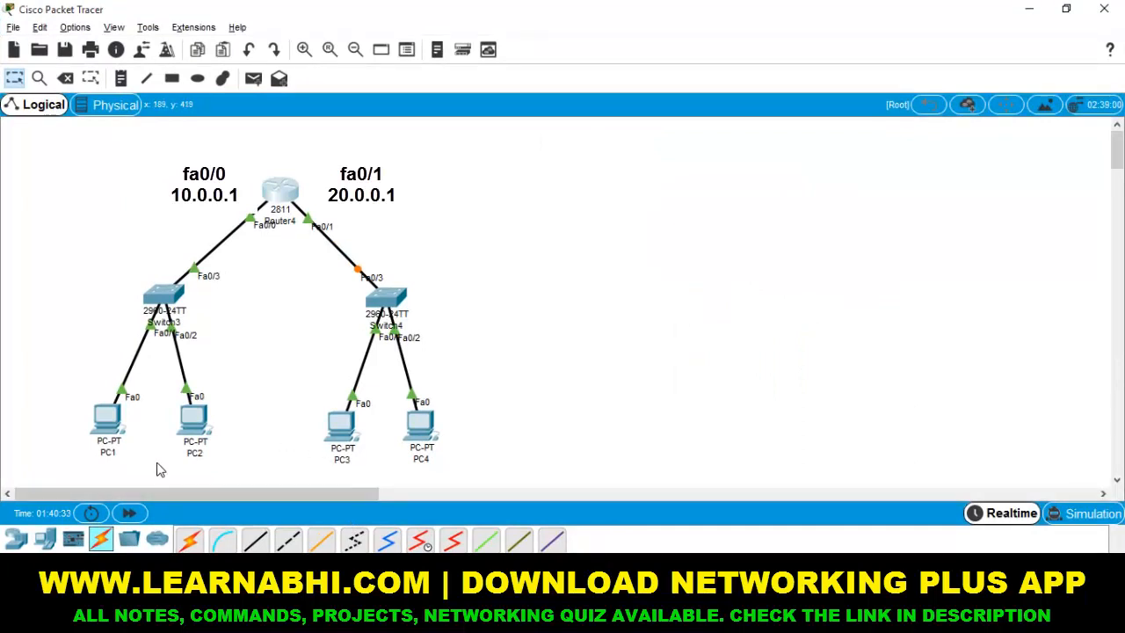
Step: Set PC1's default gateway to 10.0.0.1 in its IP configuration and close the PC1 window
left_click(109, 420)
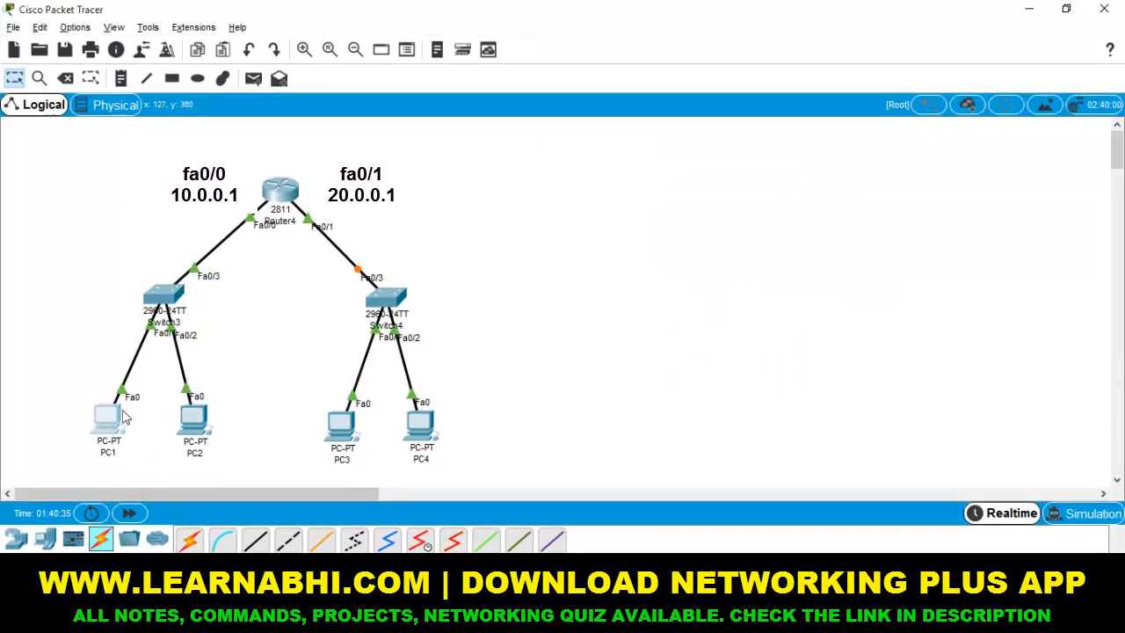
left_click_drag(397, 68, 665, 119)
left_click(550, 216)
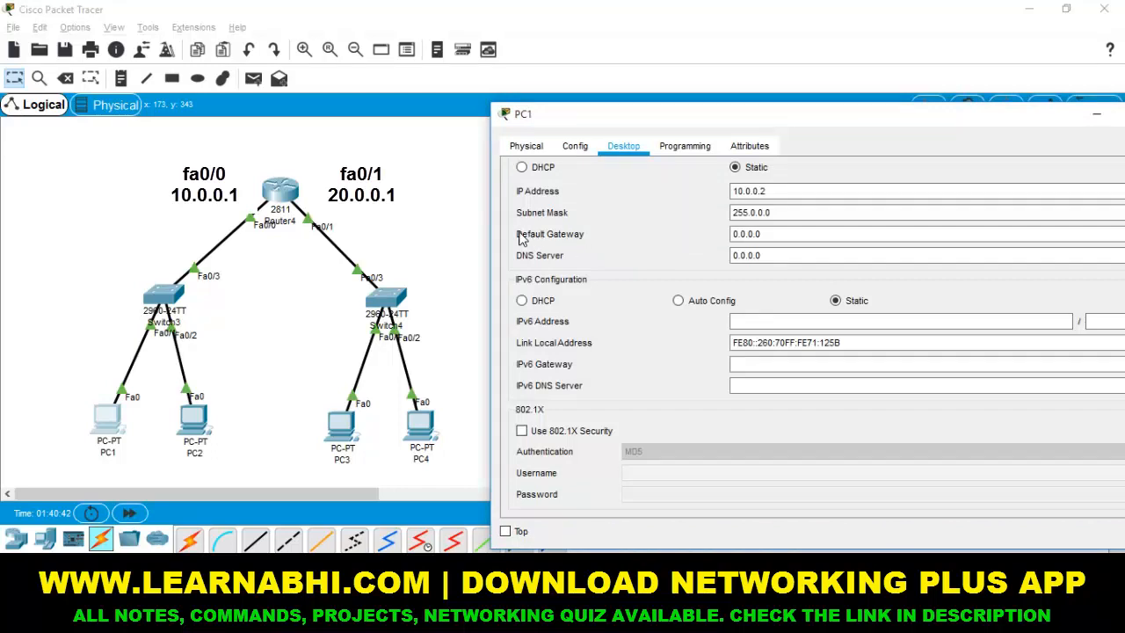
left_click_drag(786, 236, 703, 234)
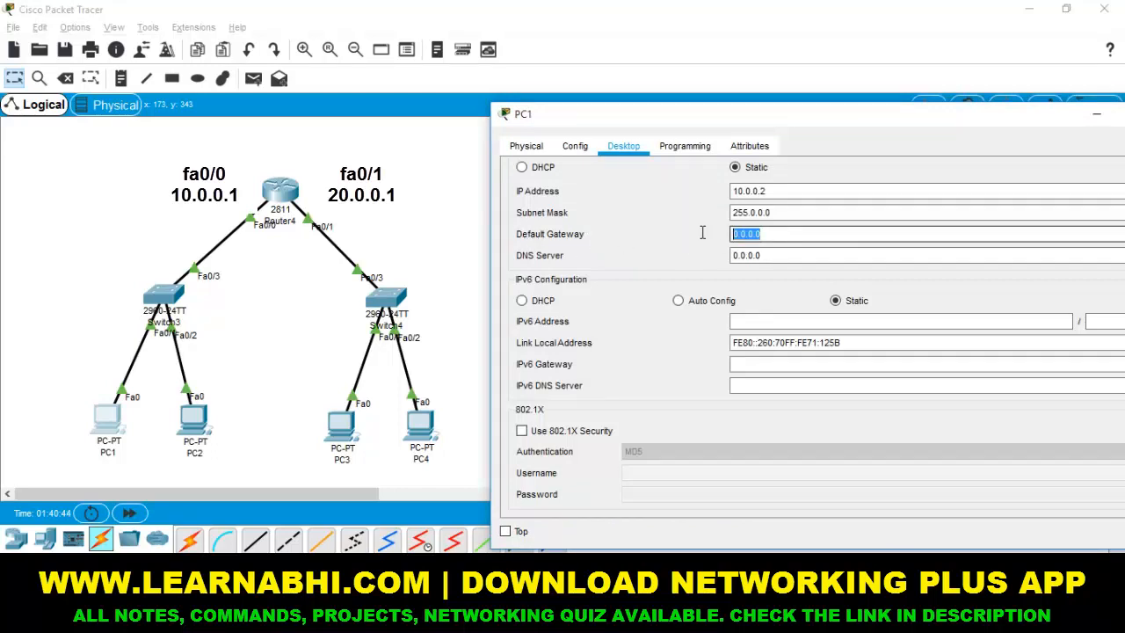
key("BackSpace")
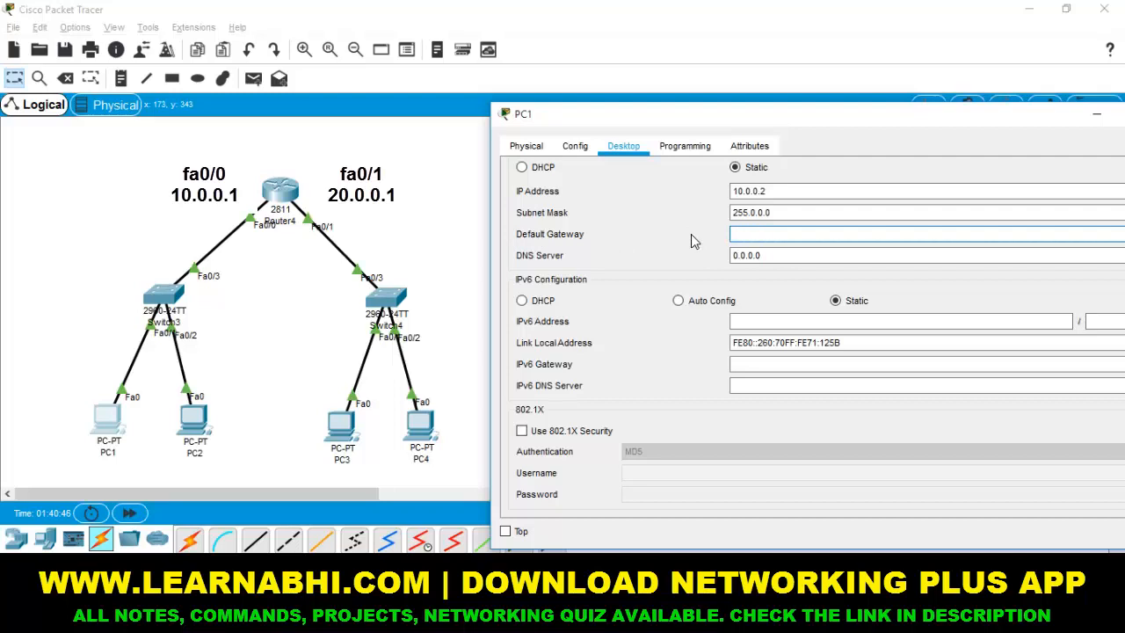
left_click(78, 390)
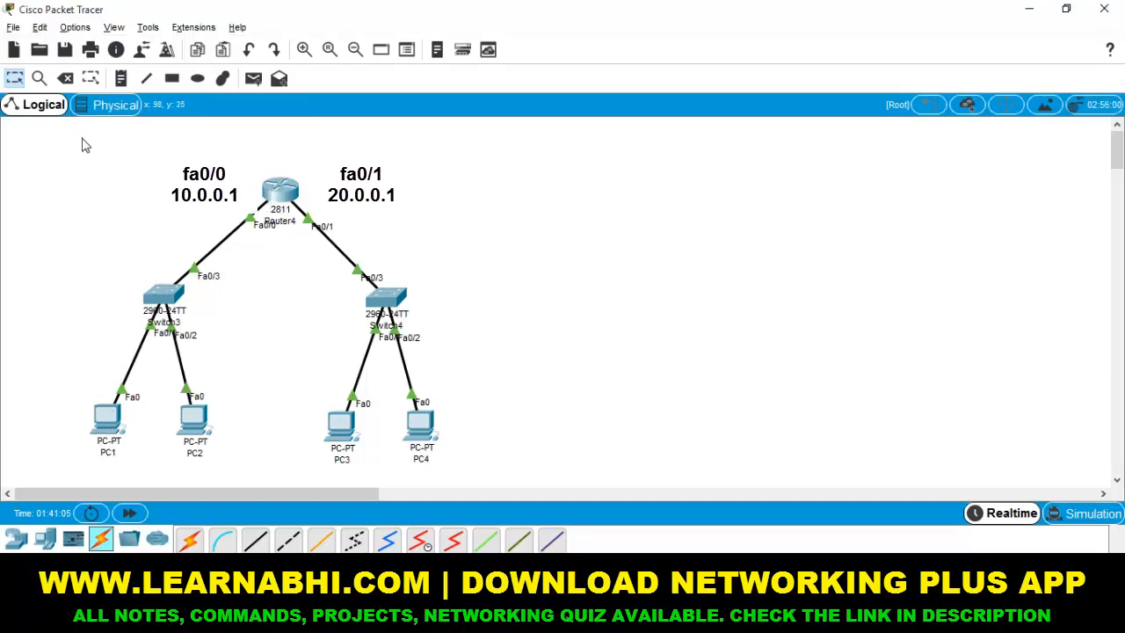
left_click_drag(81, 138, 277, 470)
left_click(112, 427)
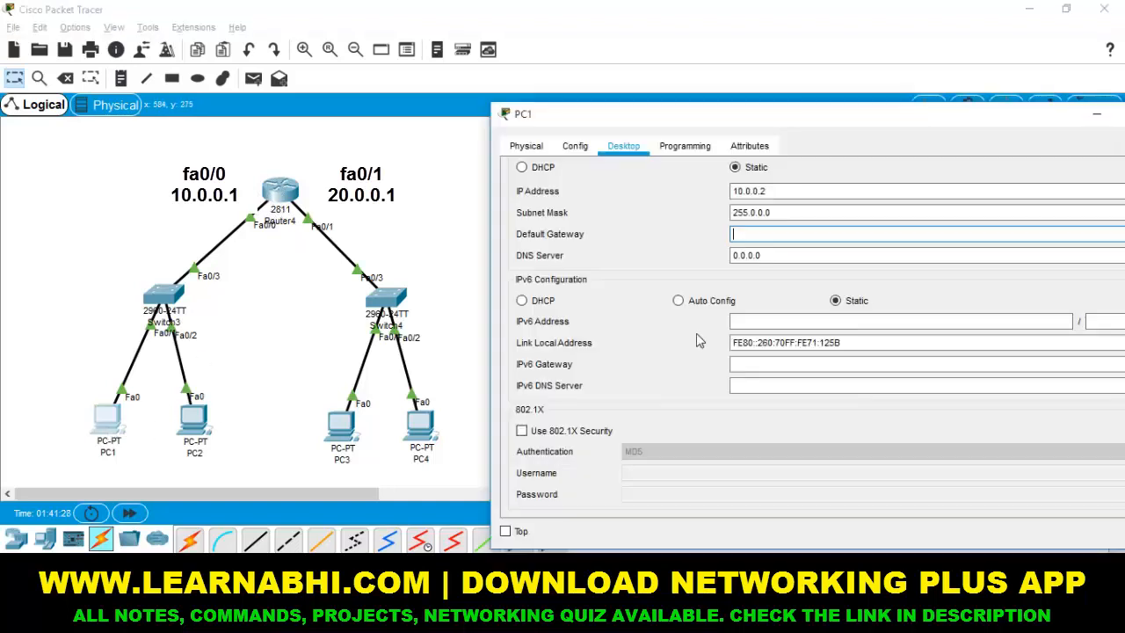
left_click(743, 232)
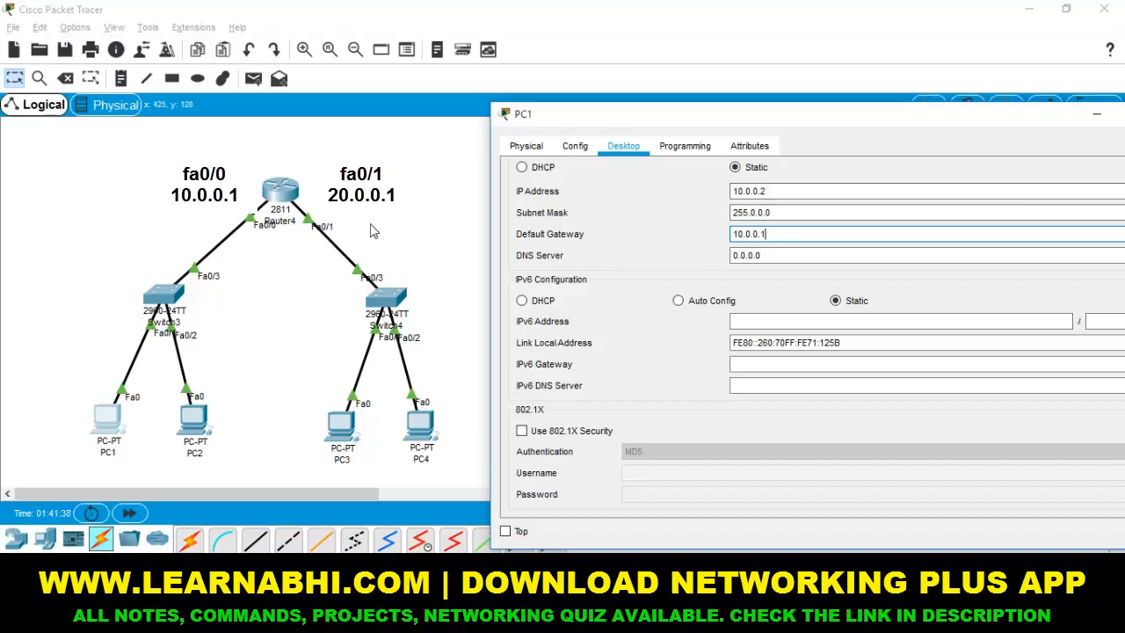
left_click_drag(490, 253, 730, 255)
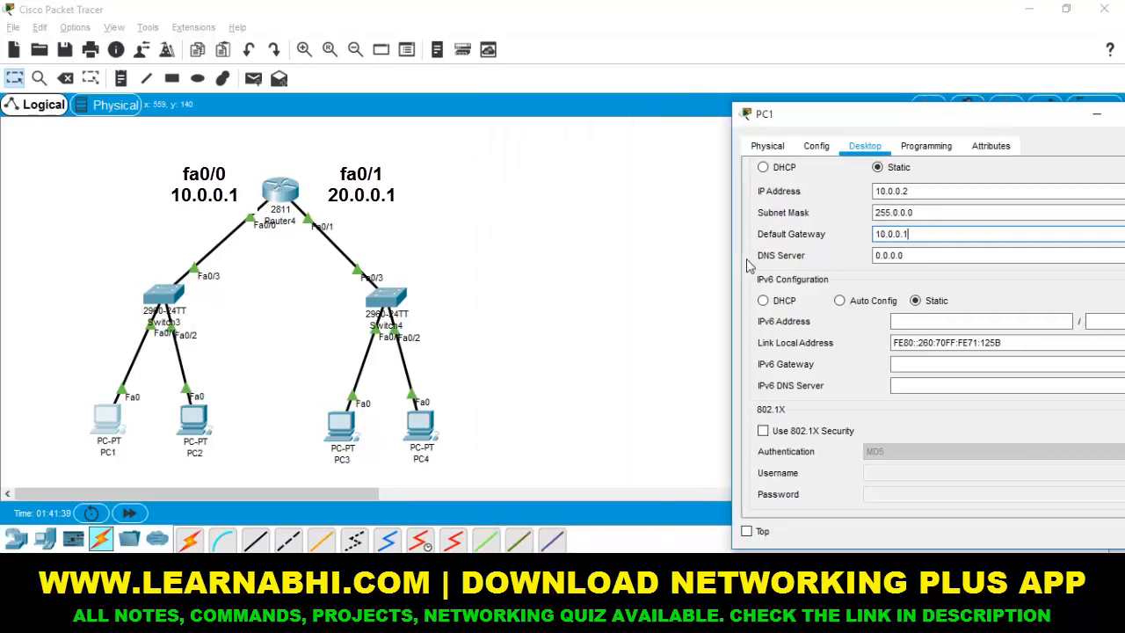
left_click_drag(1013, 113, 872, 112)
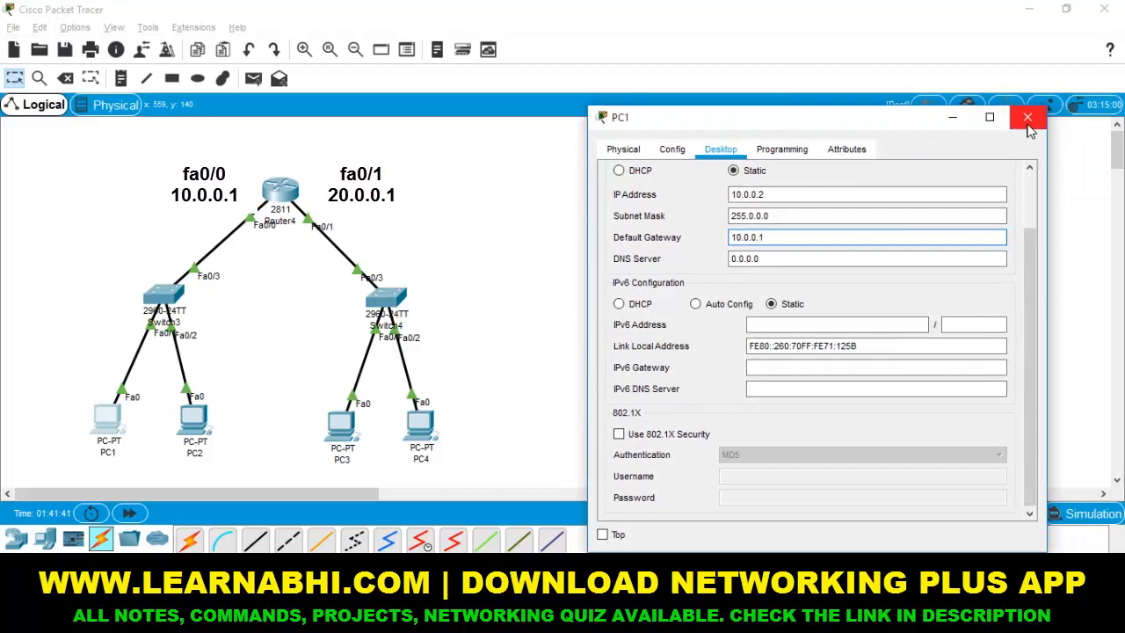
left_click(1028, 118)
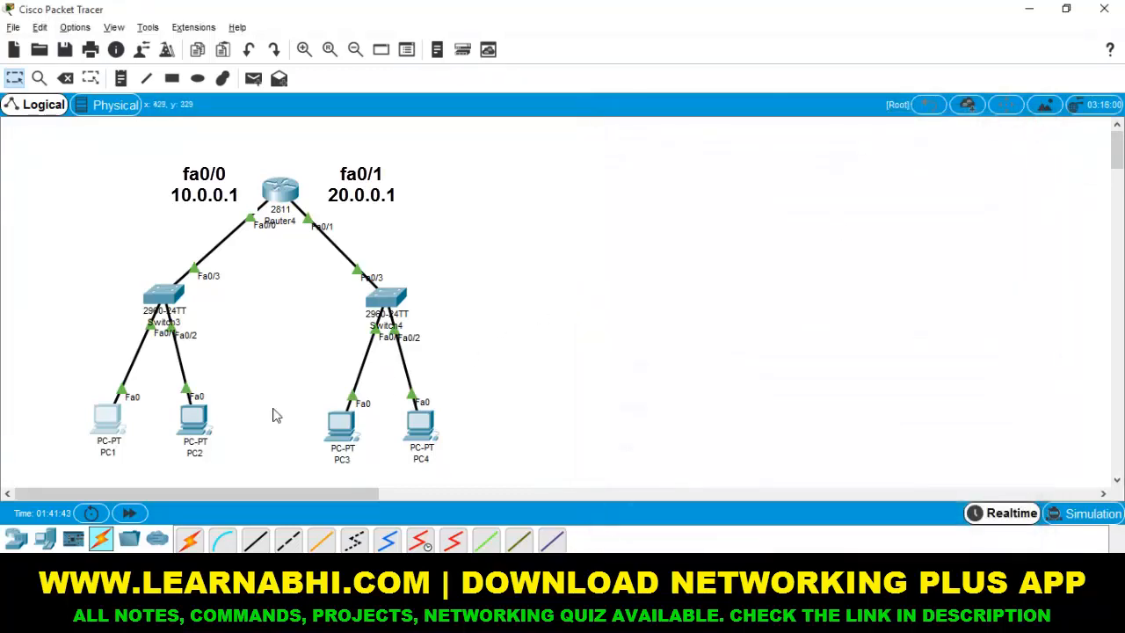
Step: Set PC2's default gateway to 10.0.0.1 in its IP configuration and close the PC2 window
left_click(197, 426)
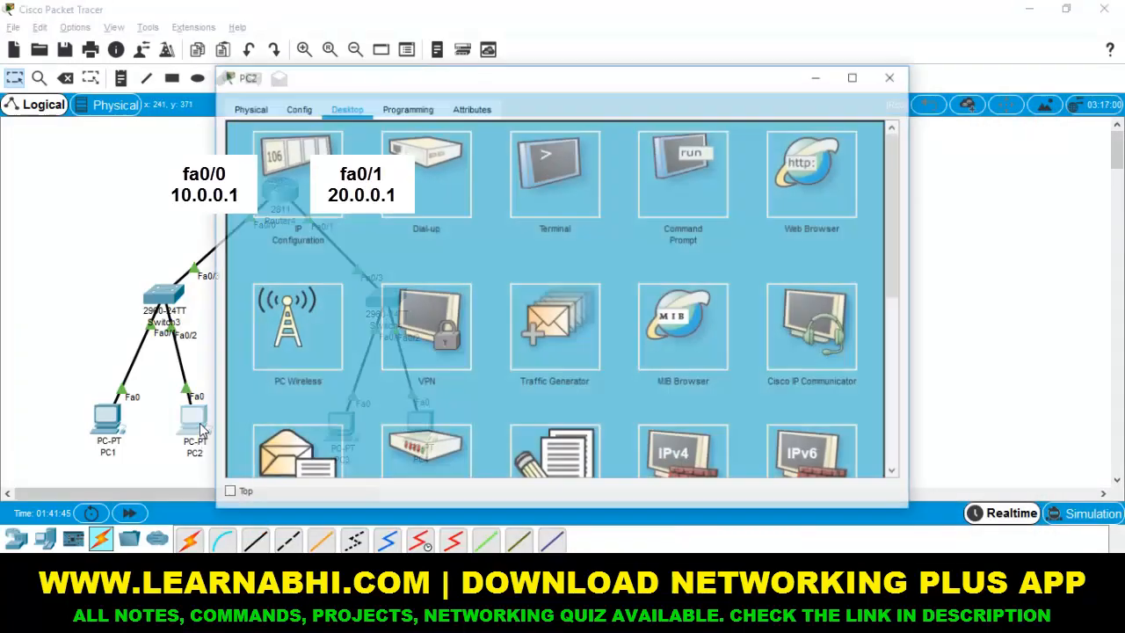
left_click_drag(376, 84, 635, 93)
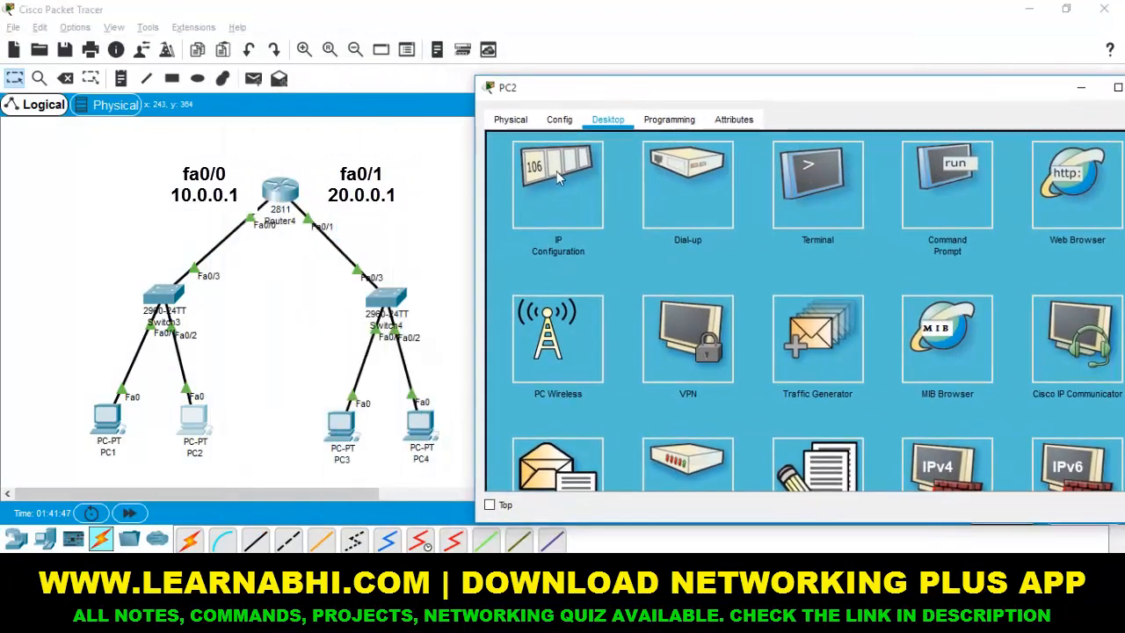
left_click(556, 171)
left_click_drag(749, 207, 701, 207)
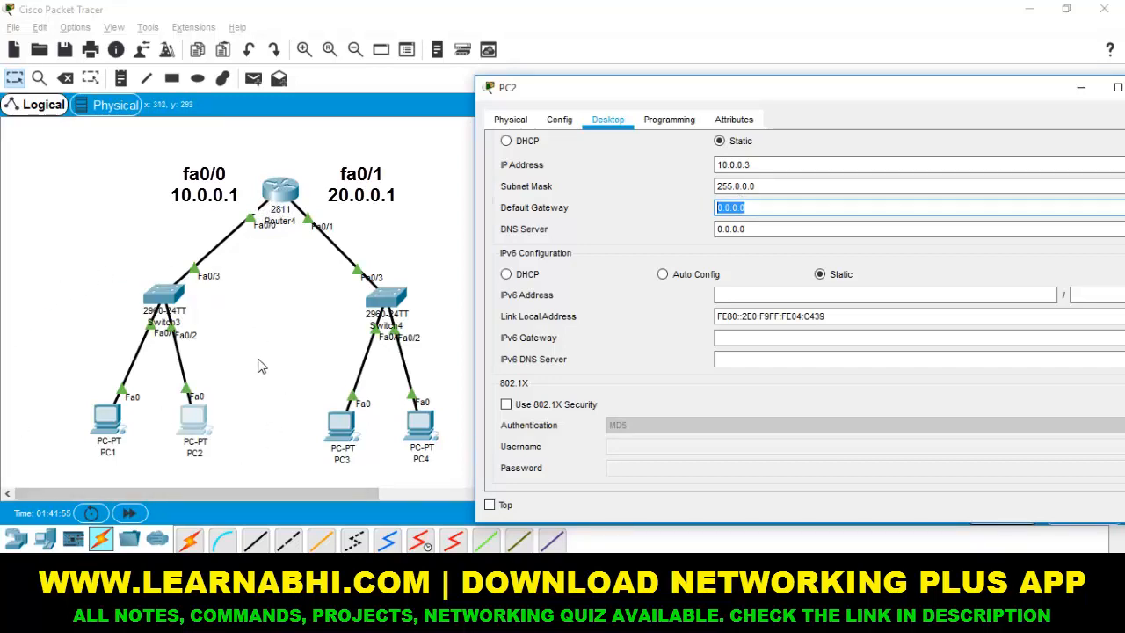
type("10")
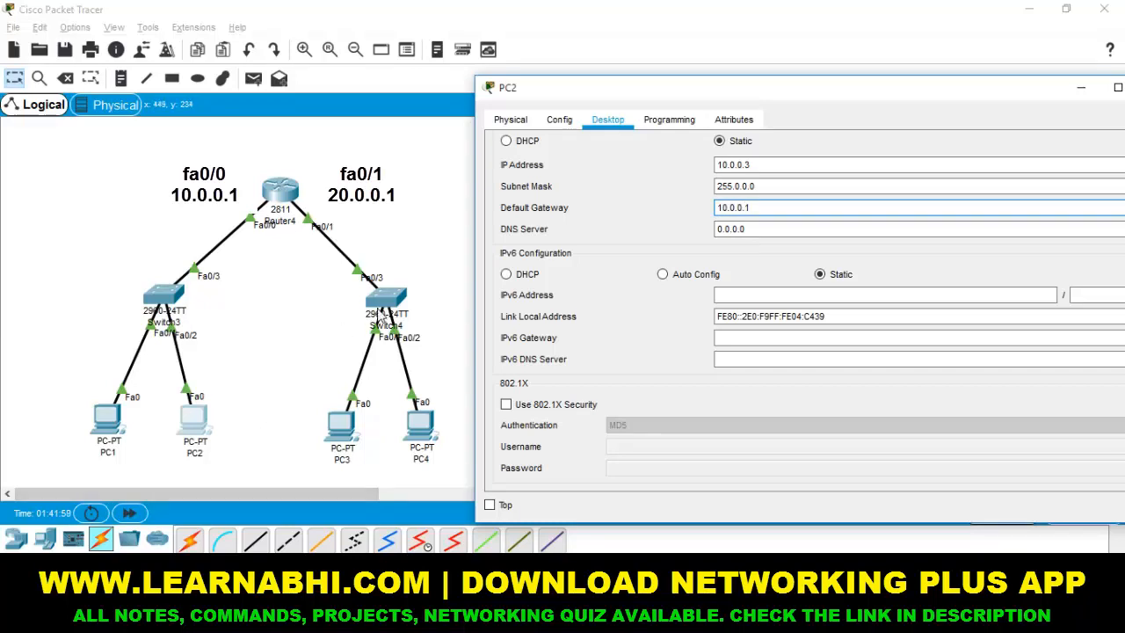
left_click_drag(1031, 94, 967, 102)
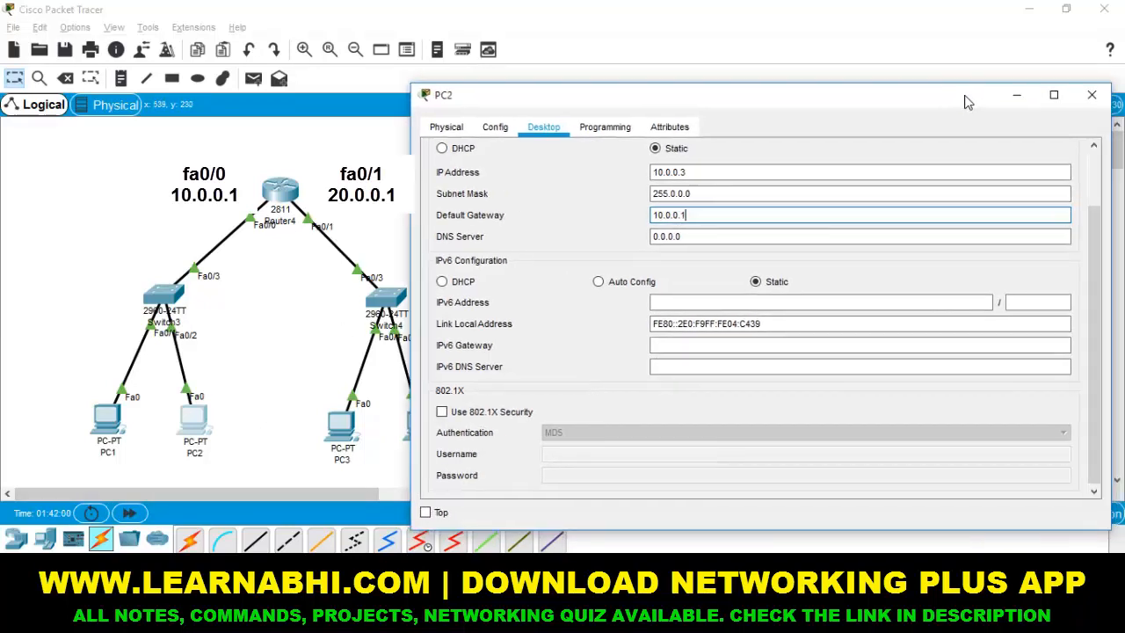
left_click(1092, 94)
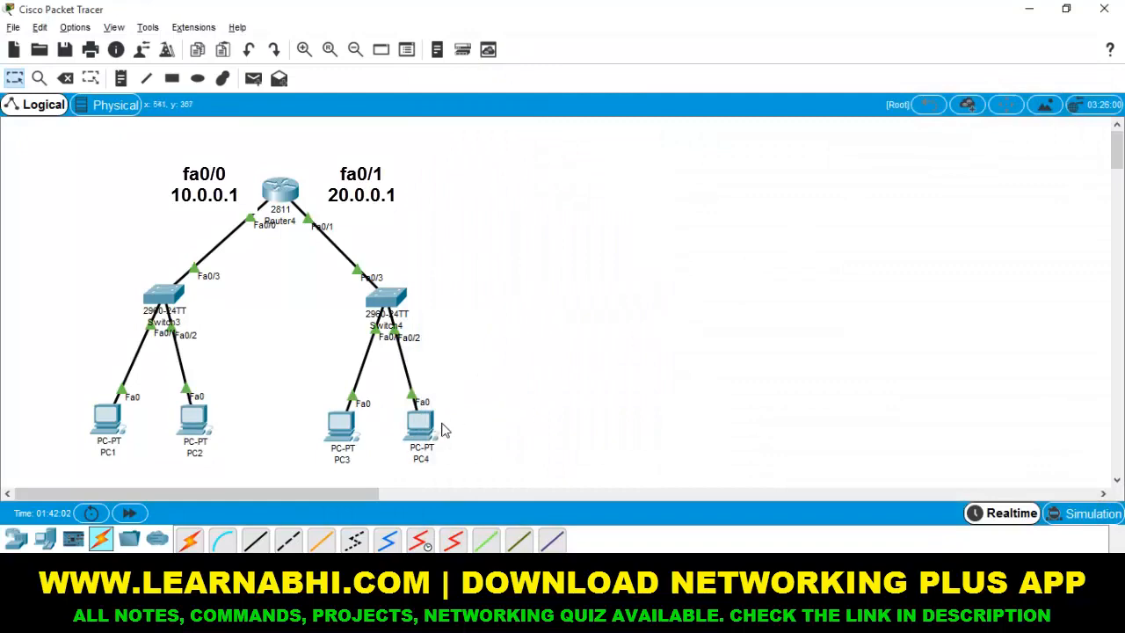
Step: Set PC3's default gateway to 20.0.0.1 in its IP configuration and close the PC3 window
left_click(343, 437)
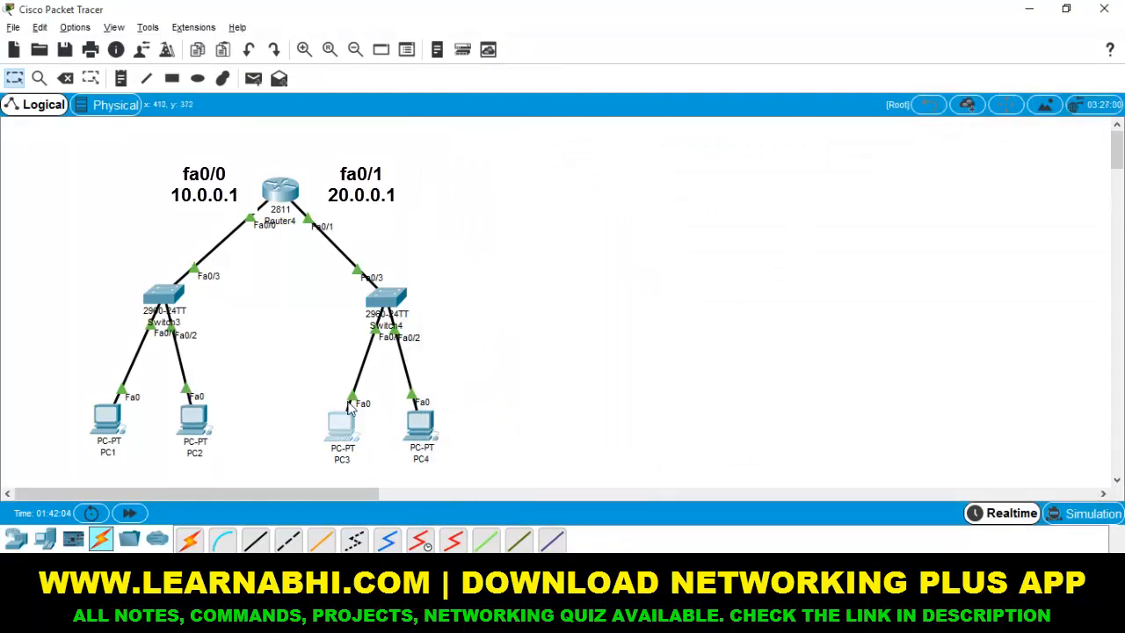
left_click_drag(390, 77, 685, 83)
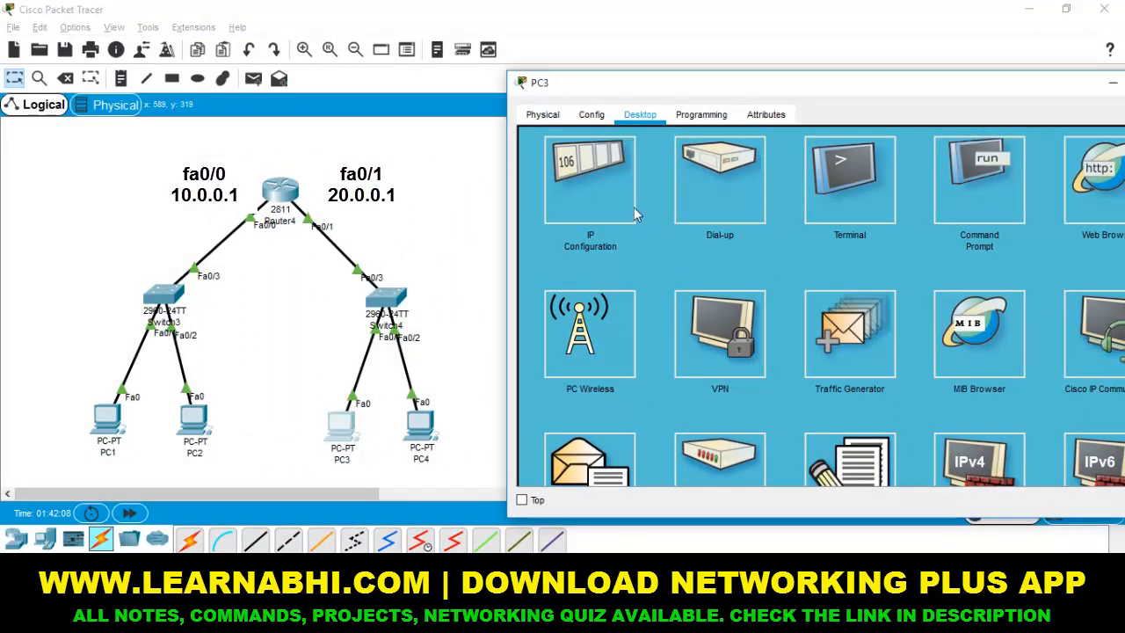
left_click(608, 188)
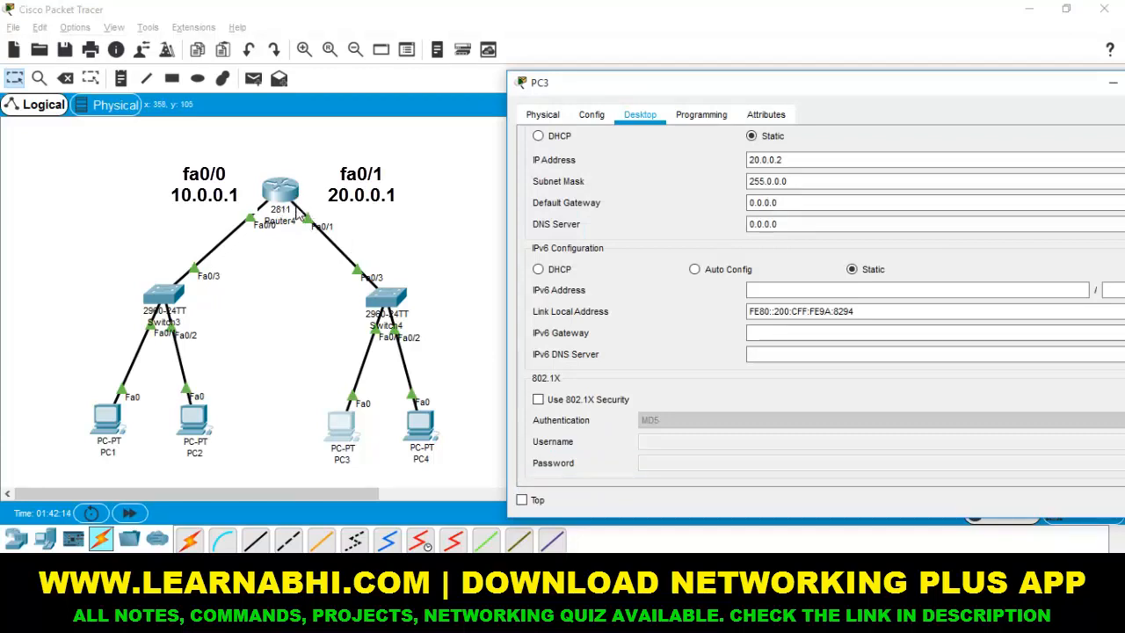
left_click_drag(816, 203, 719, 214)
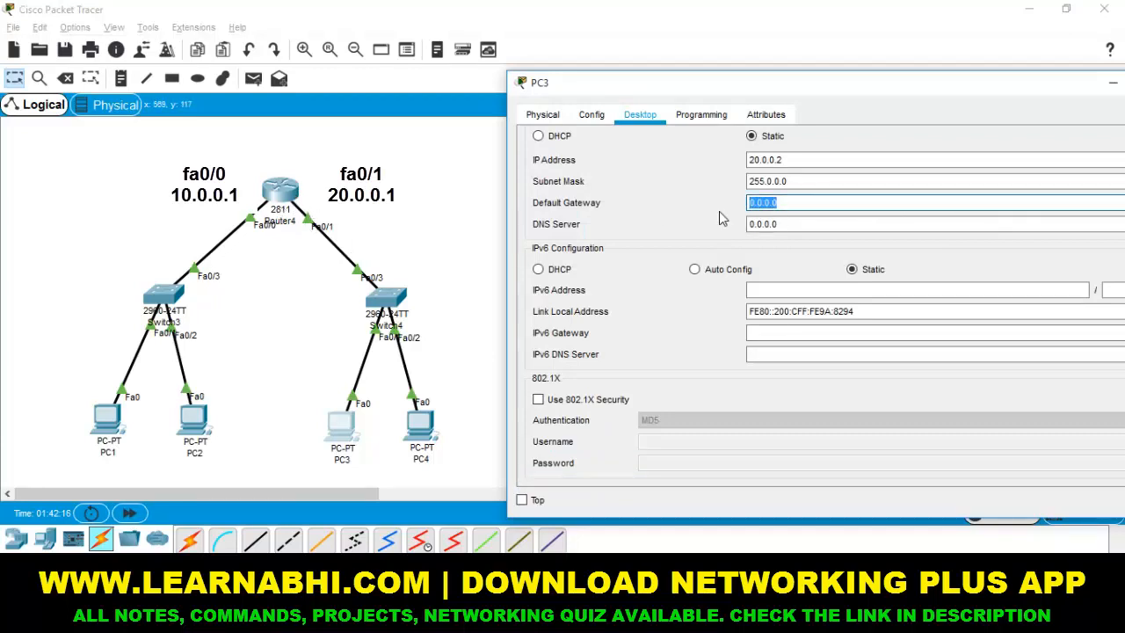
type("1")
type("0.0.0.")
type("1")
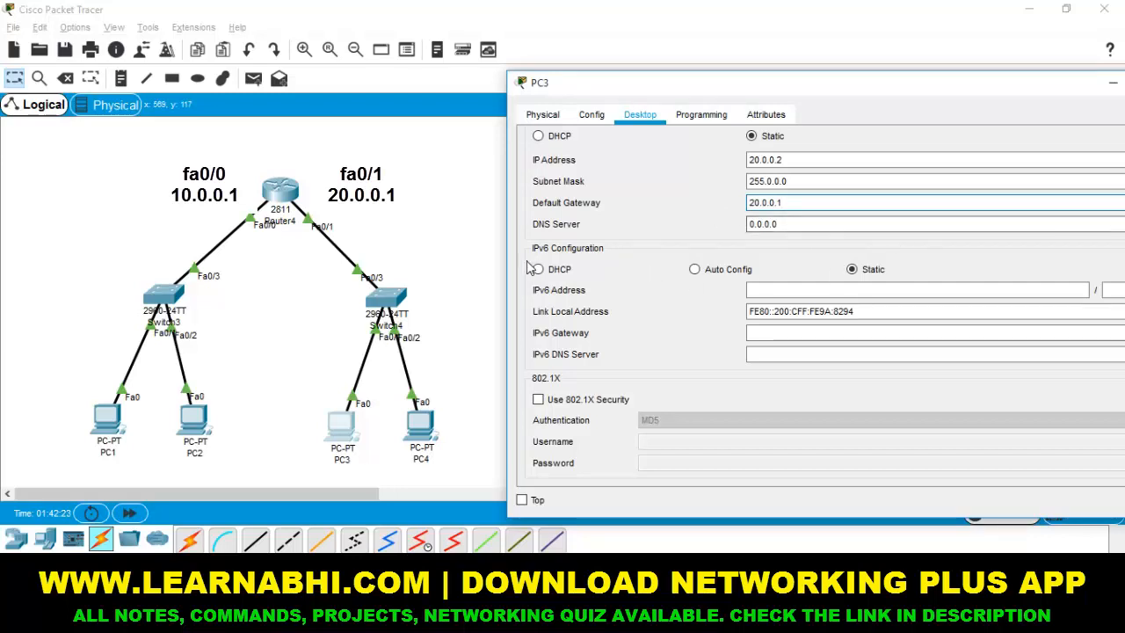
left_click_drag(503, 268, 748, 269)
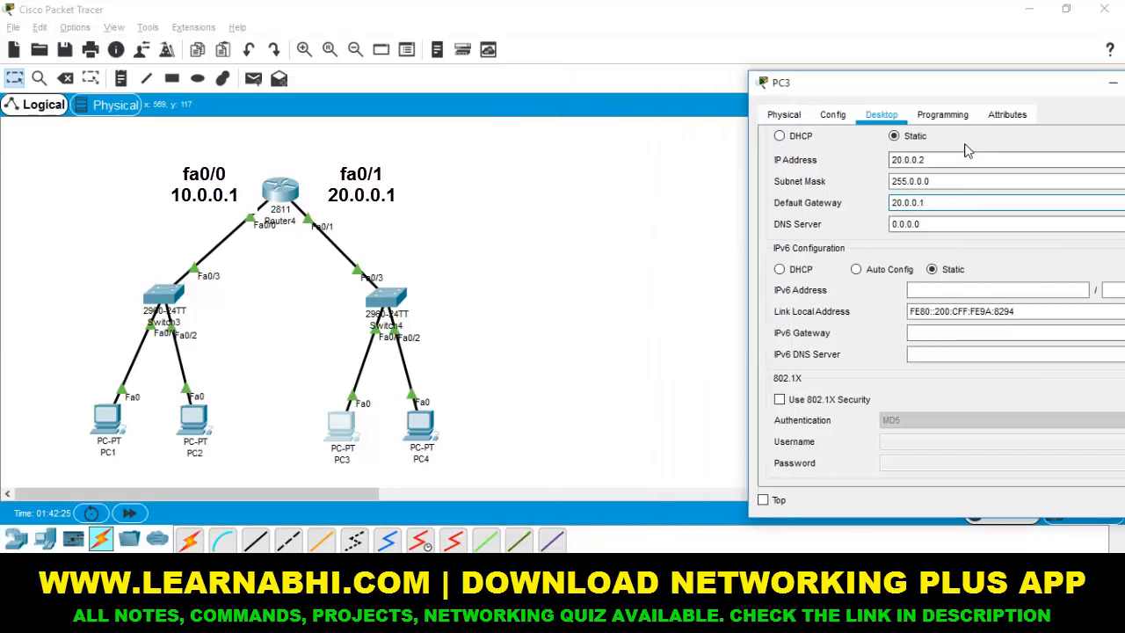
left_click_drag(1014, 85, 902, 96)
left_click(1073, 95)
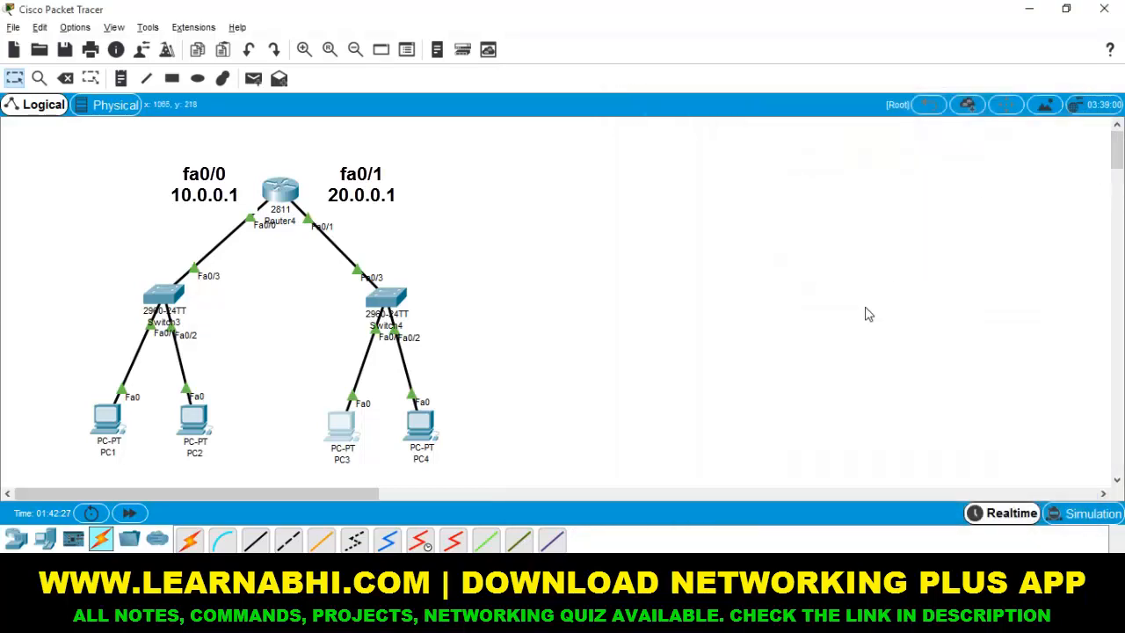
Step: Set PC4's default gateway to 20.0.0.1 in its IP configuration and close the PC4 window
left_click(421, 426)
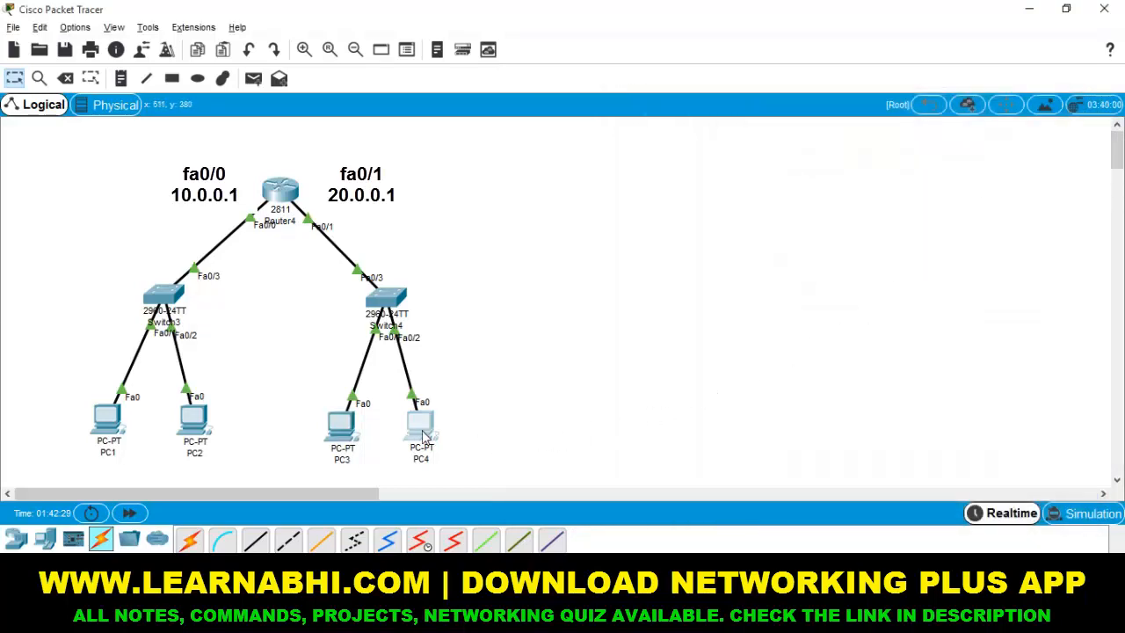
left_click(305, 200)
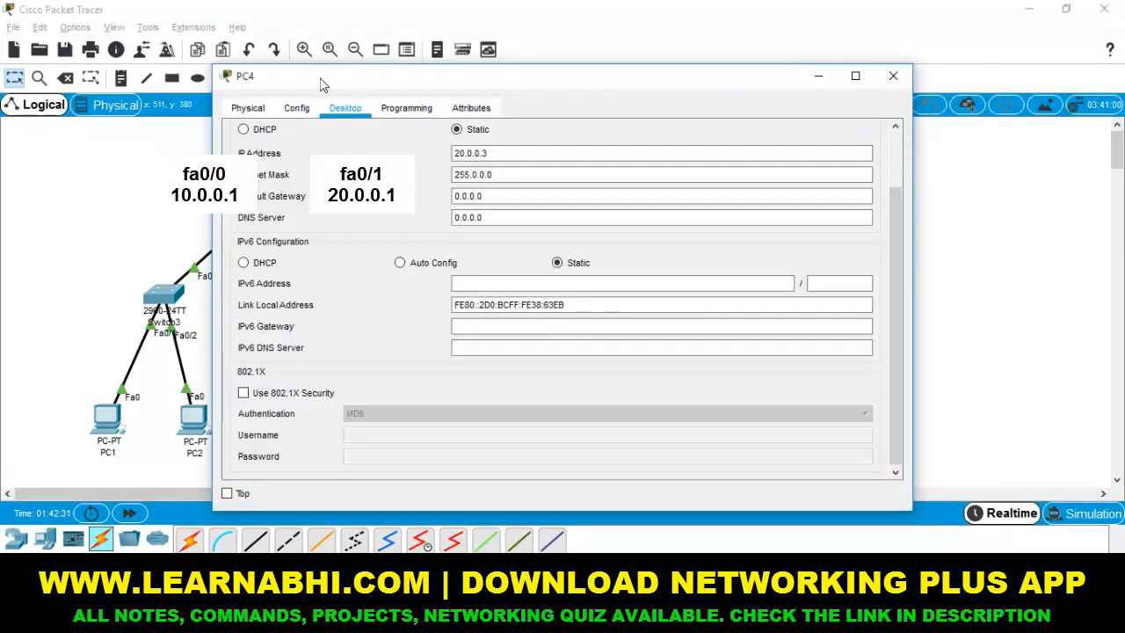
left_click_drag(322, 83, 565, 99)
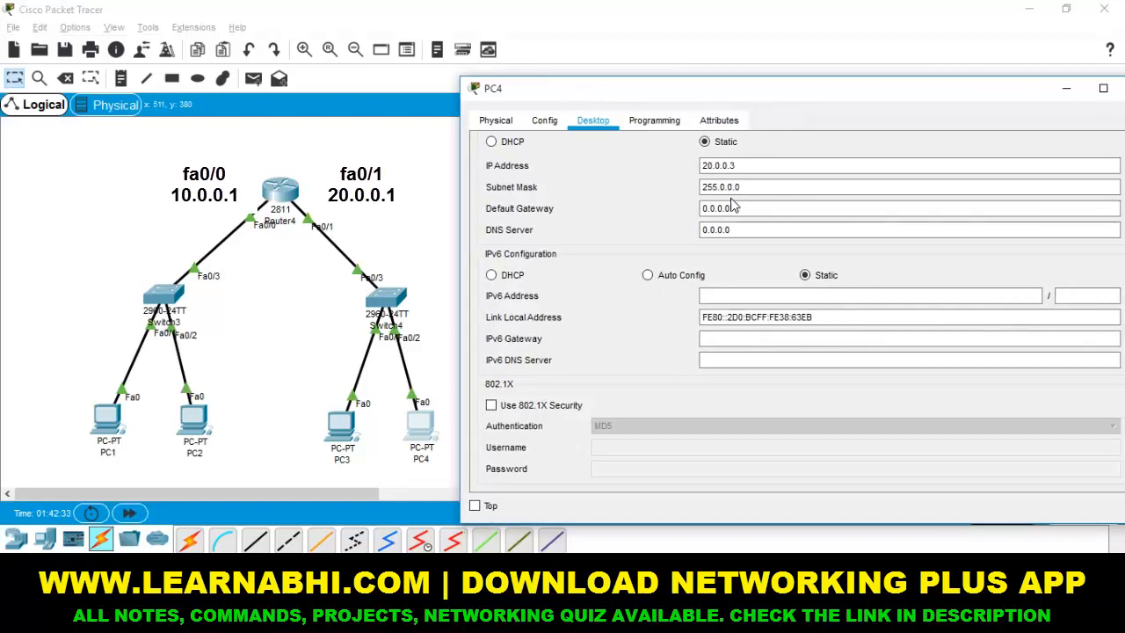
left_click_drag(736, 208, 677, 211)
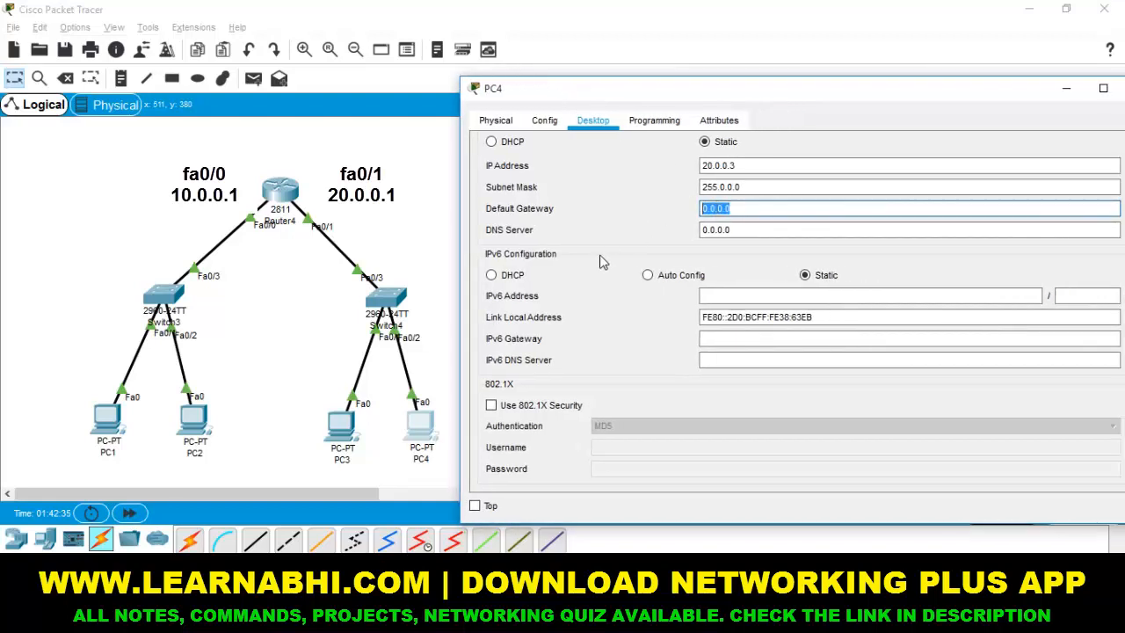
type("20.0.0")
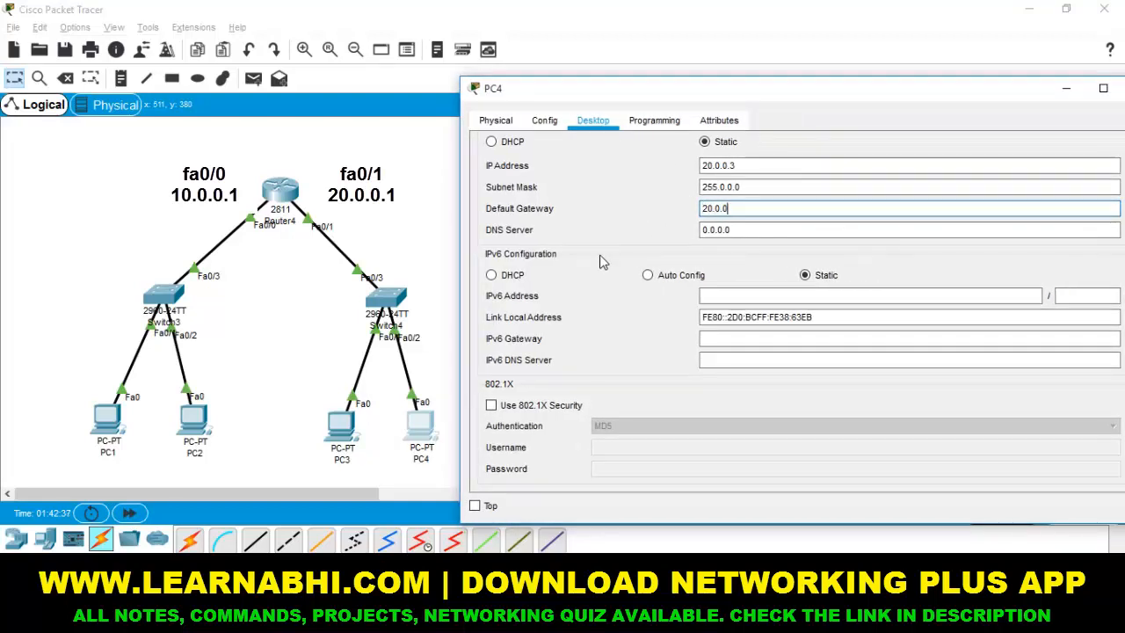
type(".1")
left_click_drag(461, 237, 701, 237)
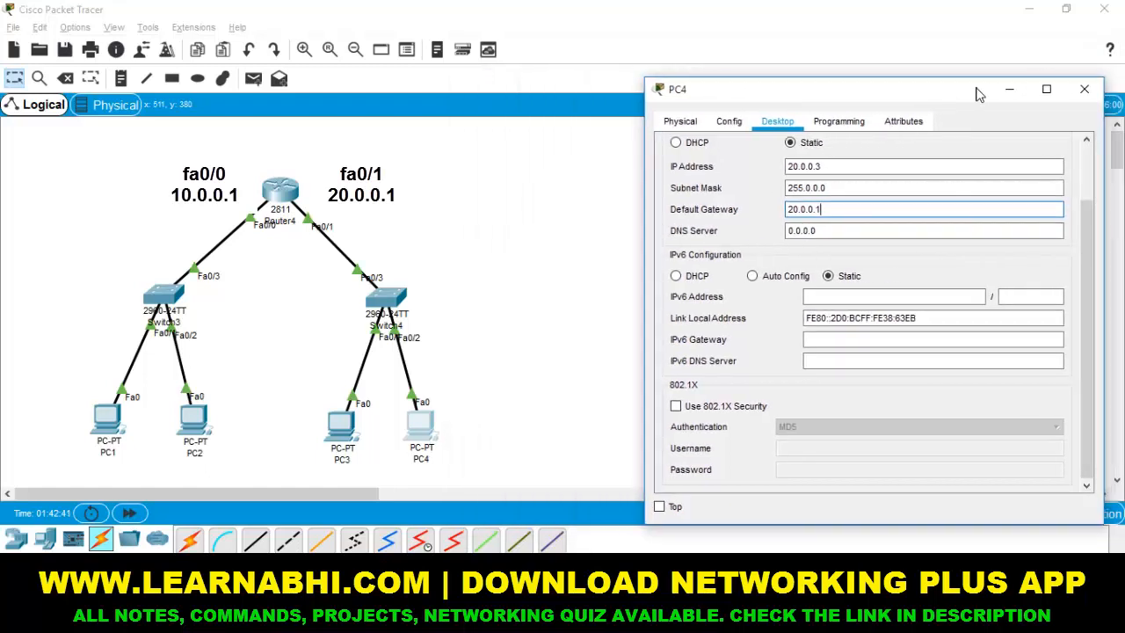
left_click(1104, 88)
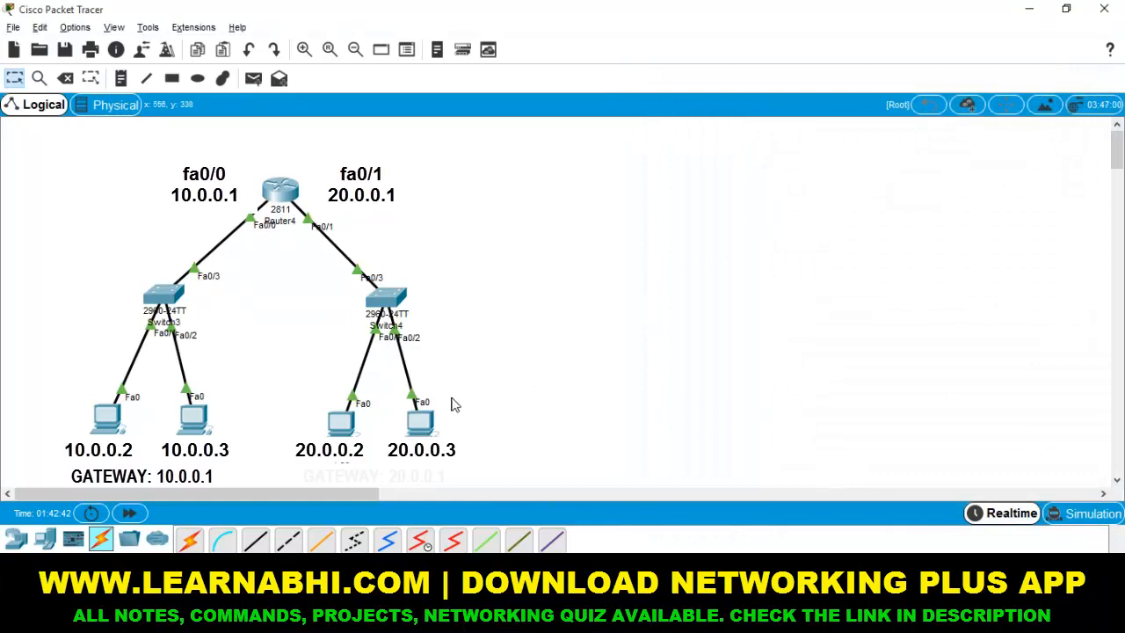
left_click_drag(478, 376, 291, 466)
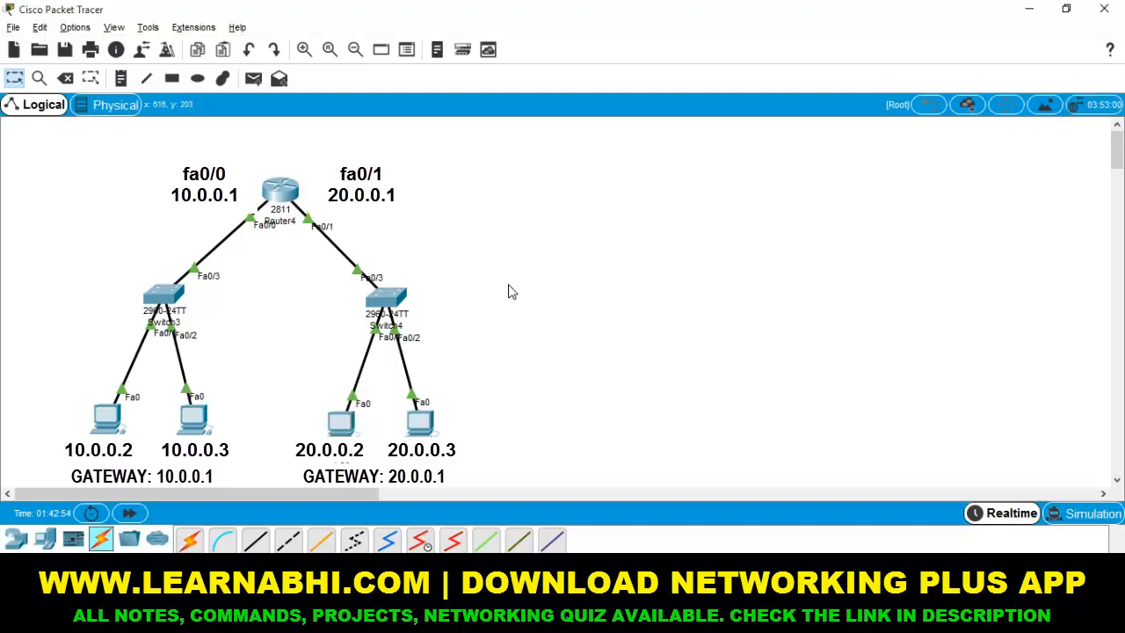
left_click_drag(545, 266, 285, 492)
left_click(554, 400)
left_click_drag(49, 256, 236, 468)
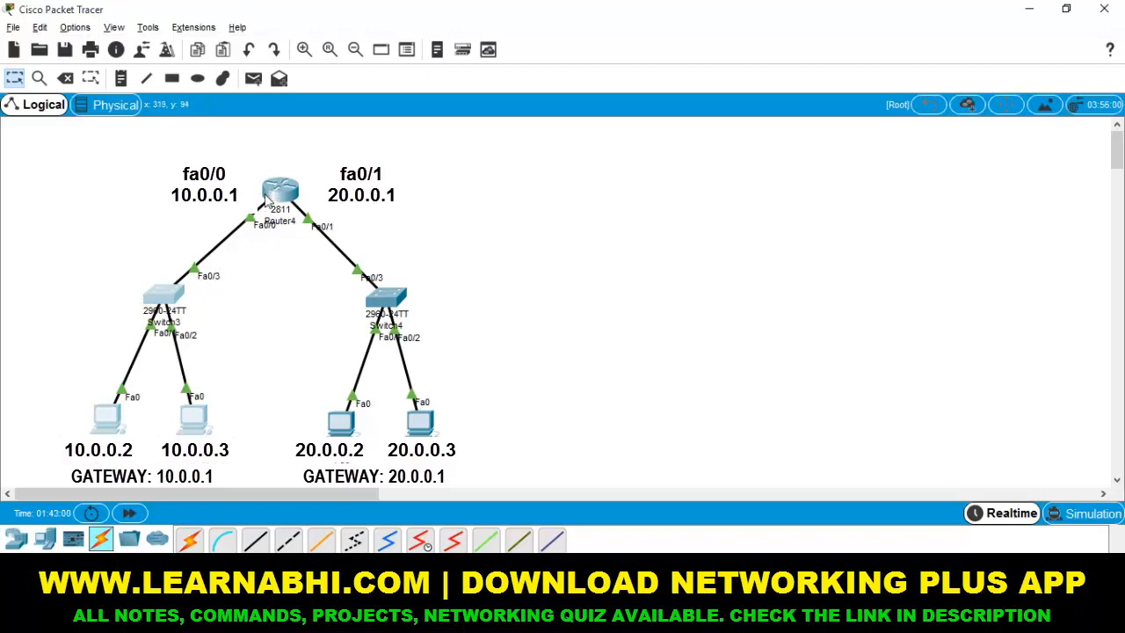
left_click(527, 238)
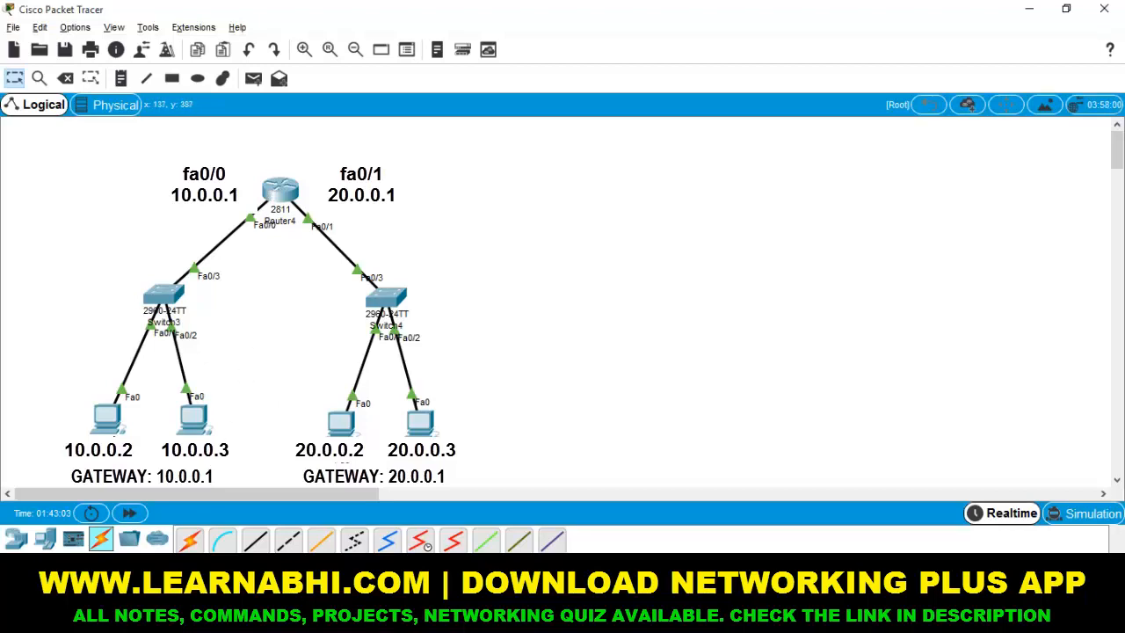
Step: Open PC1's Command Prompt beside the topology and highlight the response lines of the earlier ping to 20.0.0.2
double_click(106, 419)
left_click_drag(431, 91, 776, 117)
left_click(1066, 220)
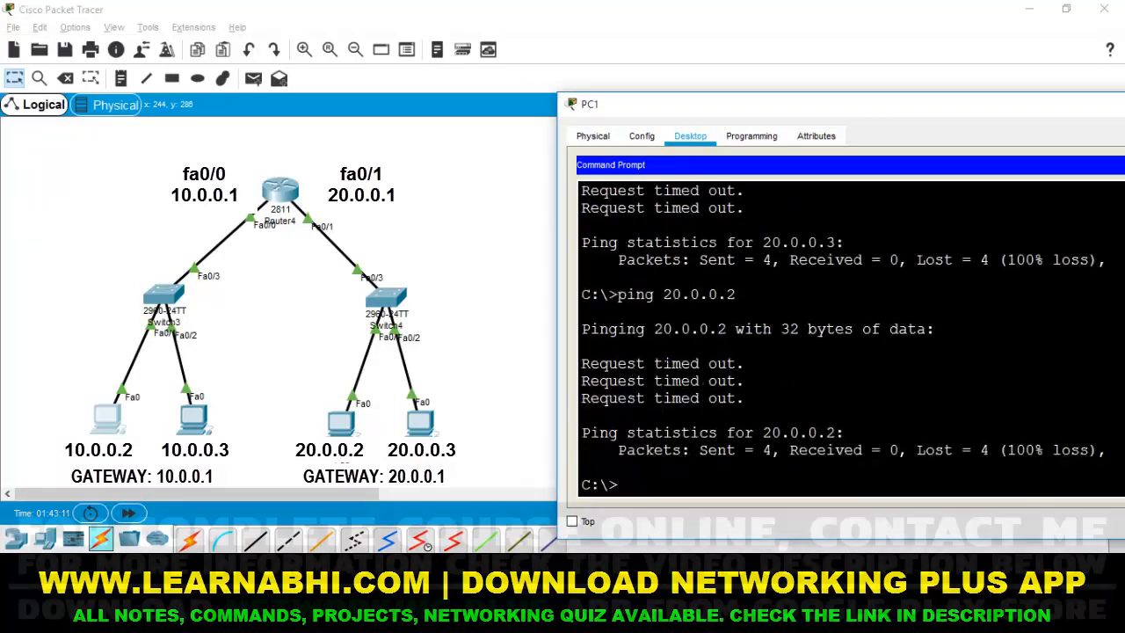
left_click_drag(582, 363, 746, 398)
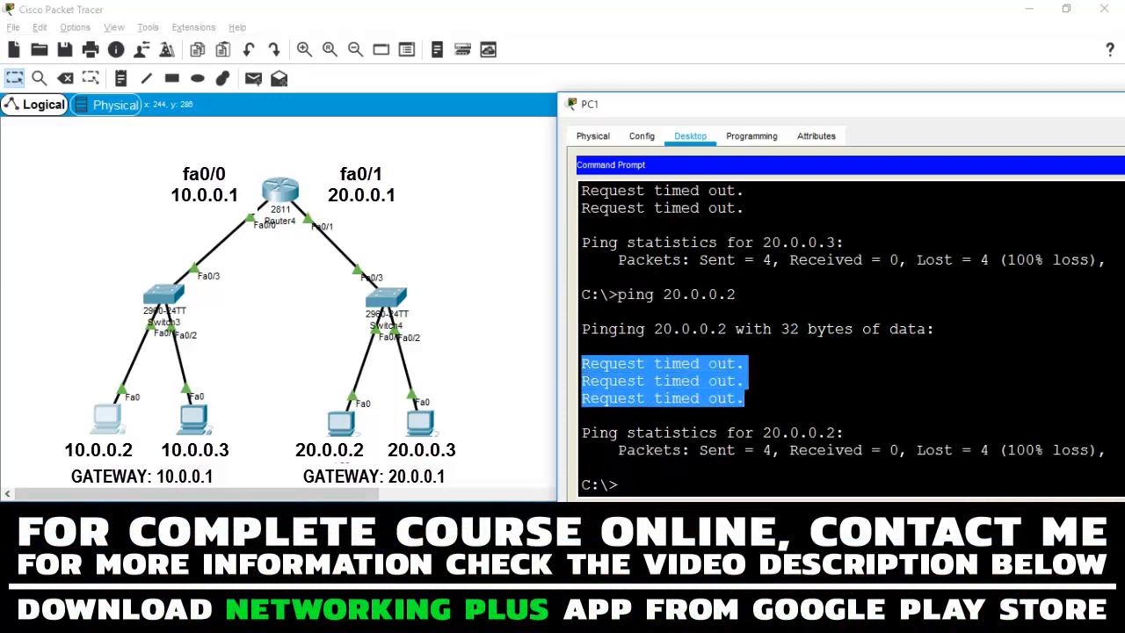
Step: Ping 20.0.0.2 again from PC1's Command Prompt and highlight the last three response lines of the new ping
left_click(754, 399)
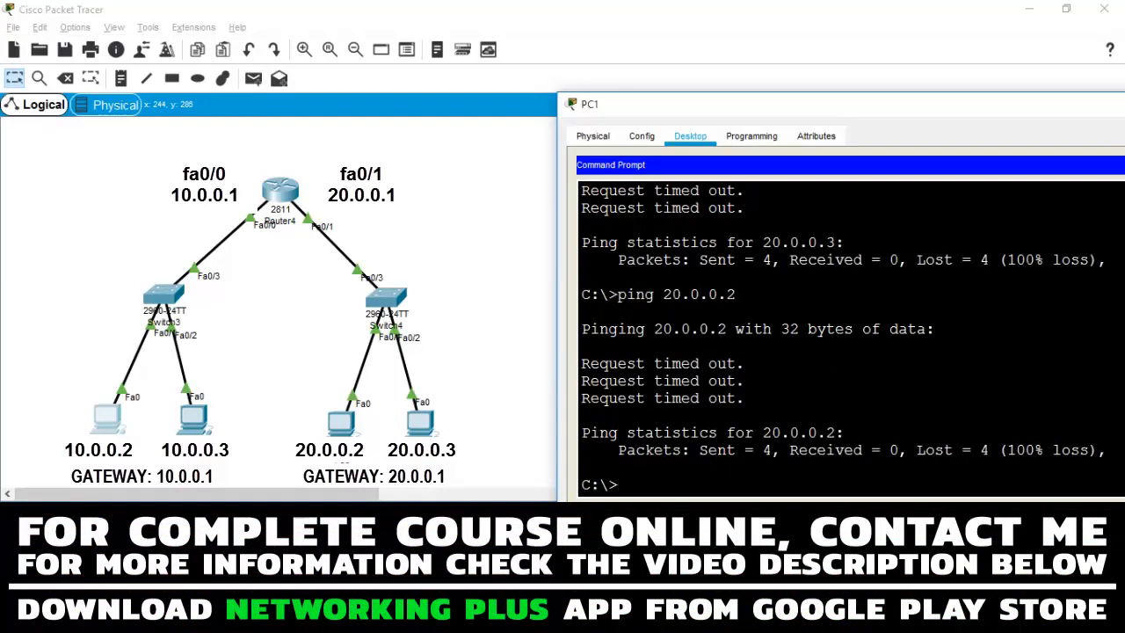
key("Up")
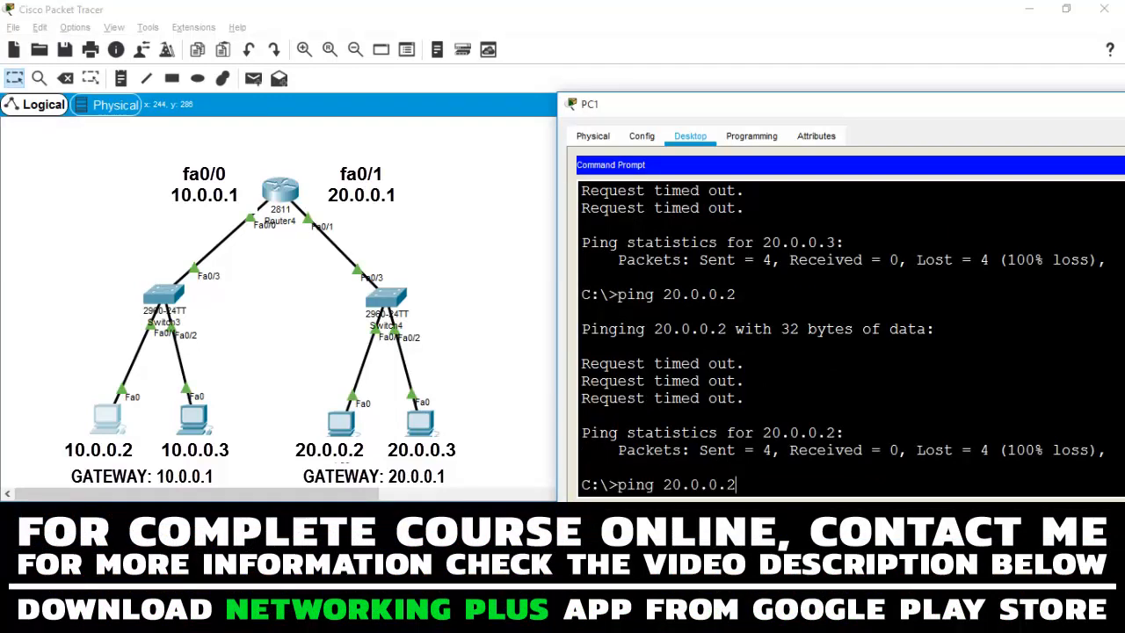
key("Return")
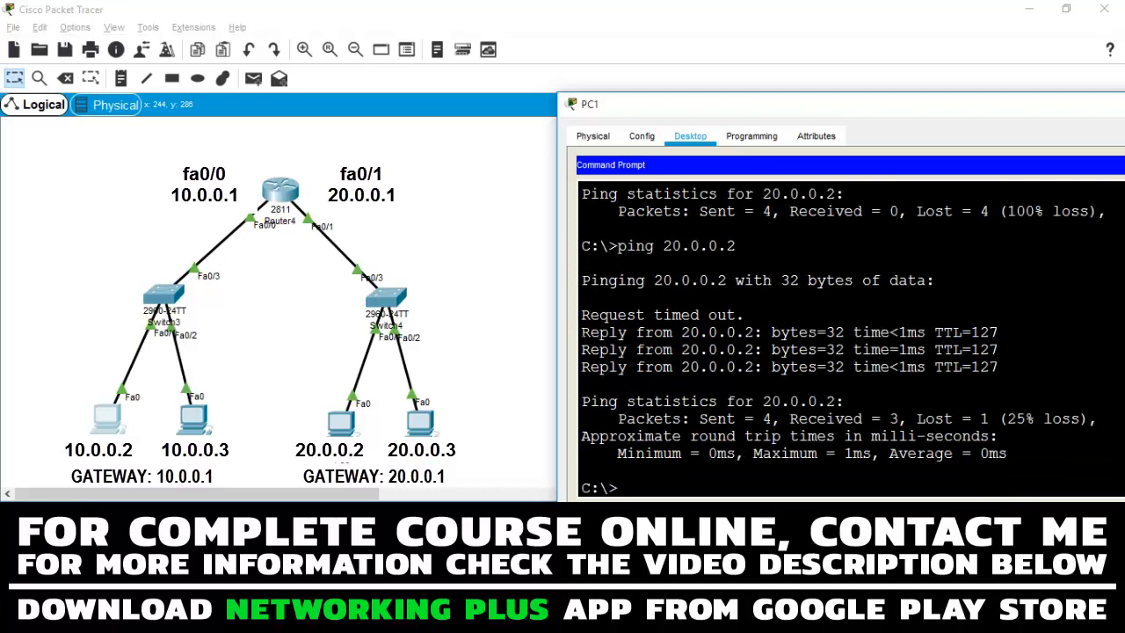
left_click_drag(582, 332, 1000, 367)
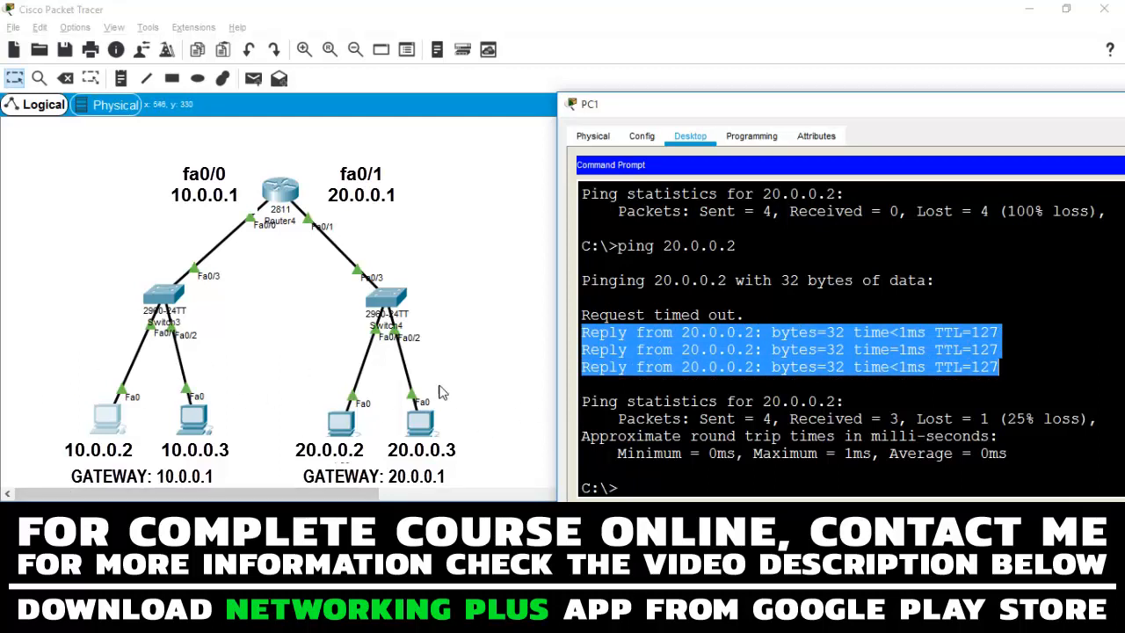
left_click(1008, 379)
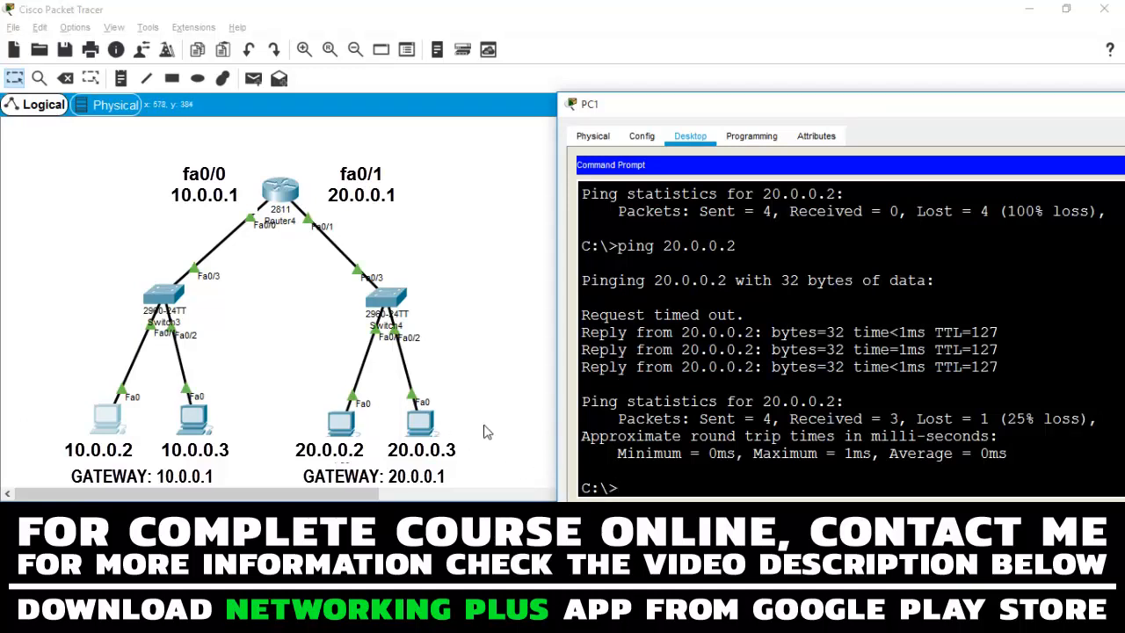
Step: Ping 20.0.0.3 from PC1's Command Prompt and highlight the last three response lines of that ping
key("Up")
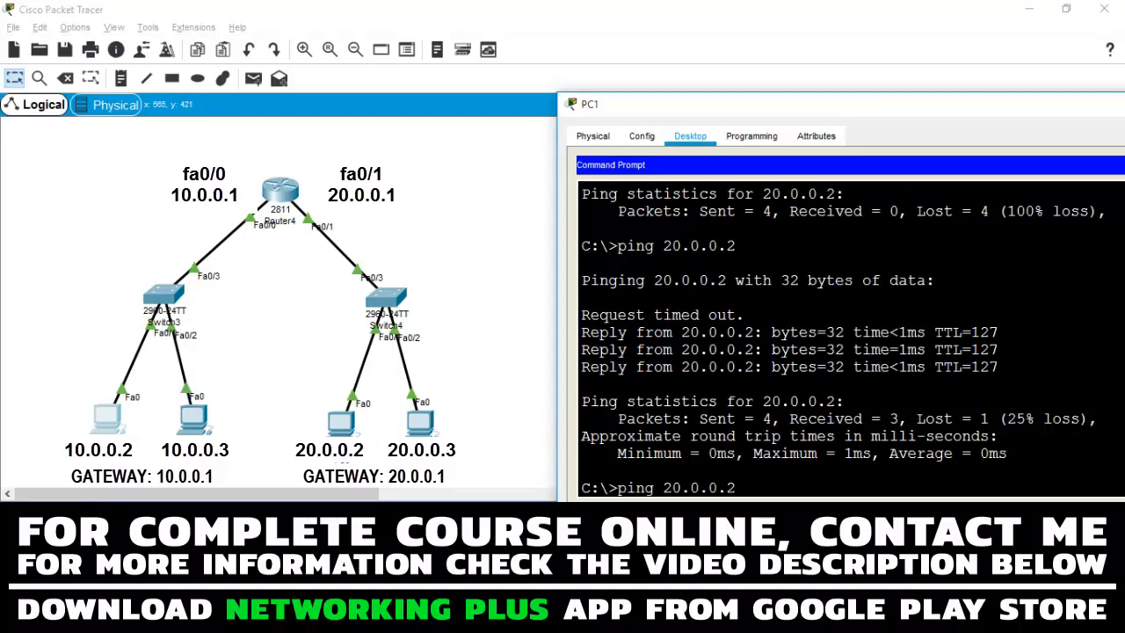
key("BackSpace")
type("3")
key("Return")
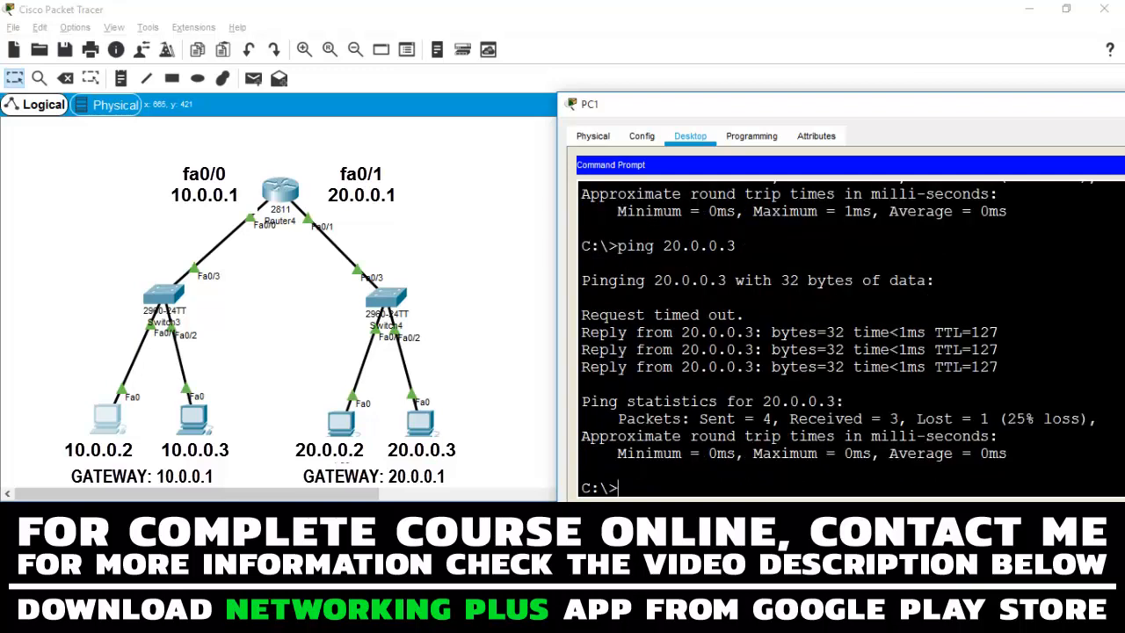
left_click_drag(582, 332, 1002, 367)
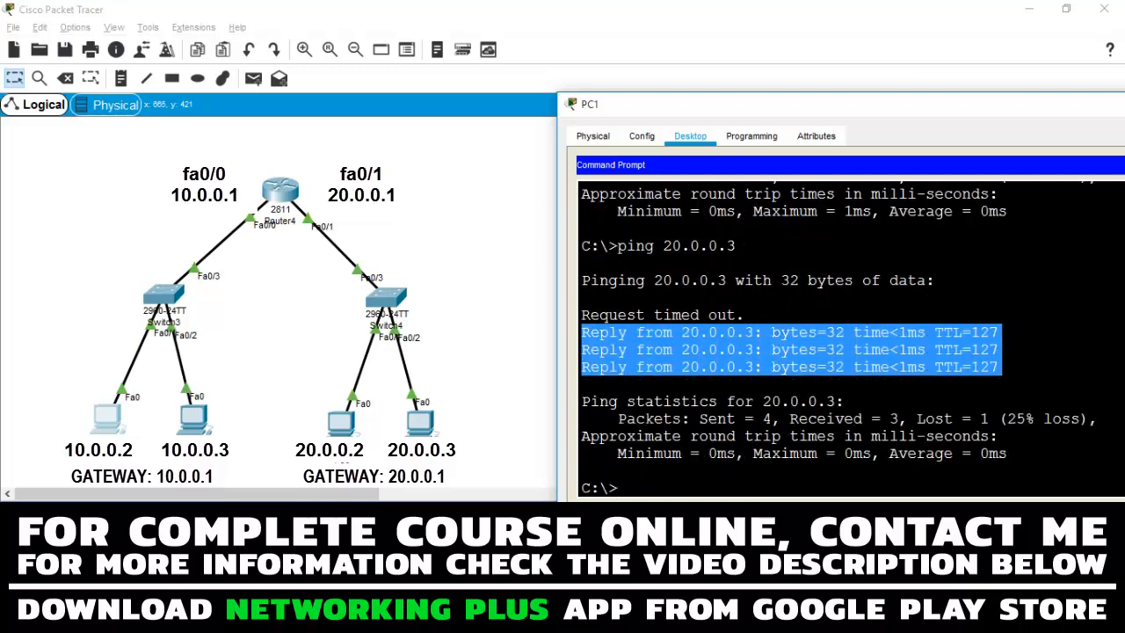